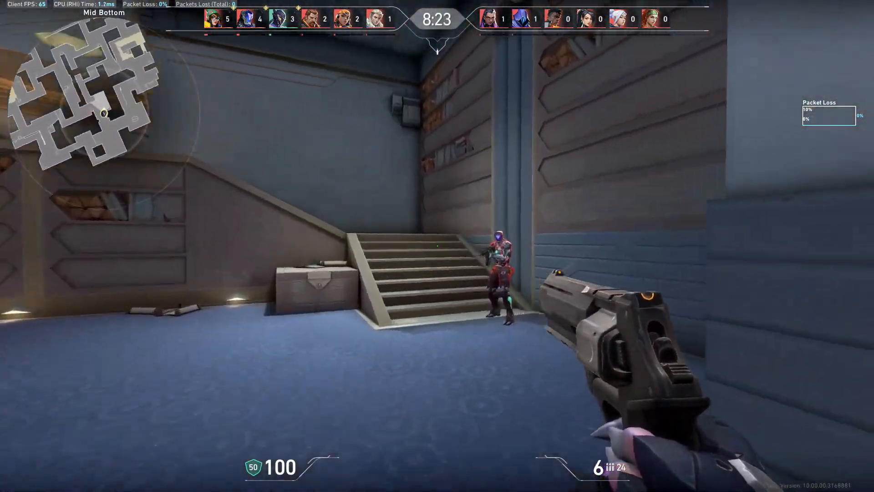
{"action": "left_click", "coordinate": [437, 246]}
{"action": "key", "text": "w"}
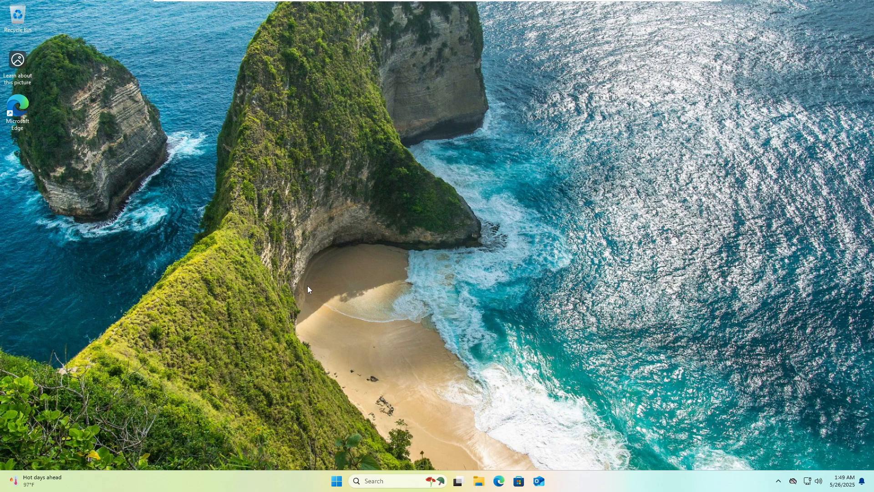
Step: Search Windows for the restore point settings and bring the System Protection settings fully into view
{"action": "left_click", "coordinate": [382, 480]}
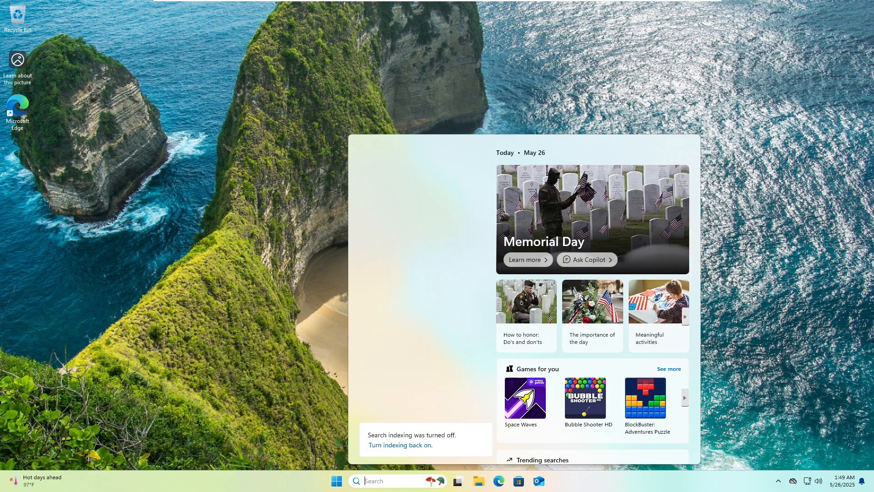
{"action": "type", "text": "restoree"}
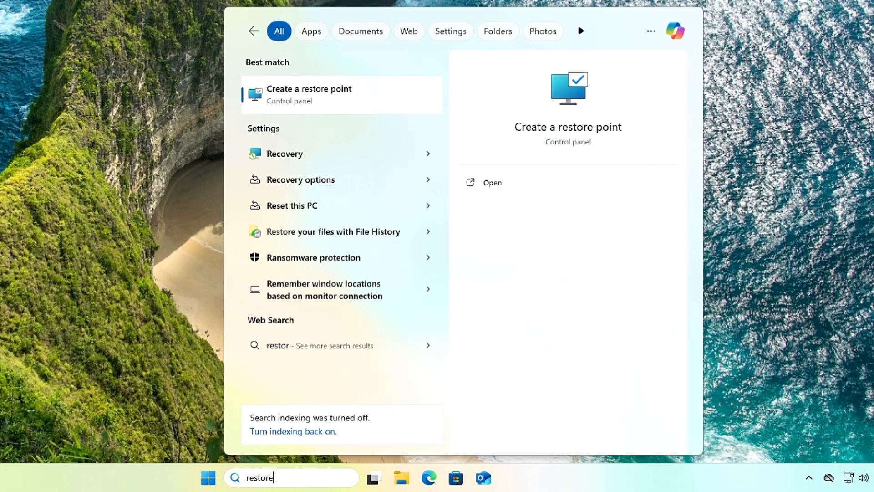
{"action": "left_click", "coordinate": [331, 97]}
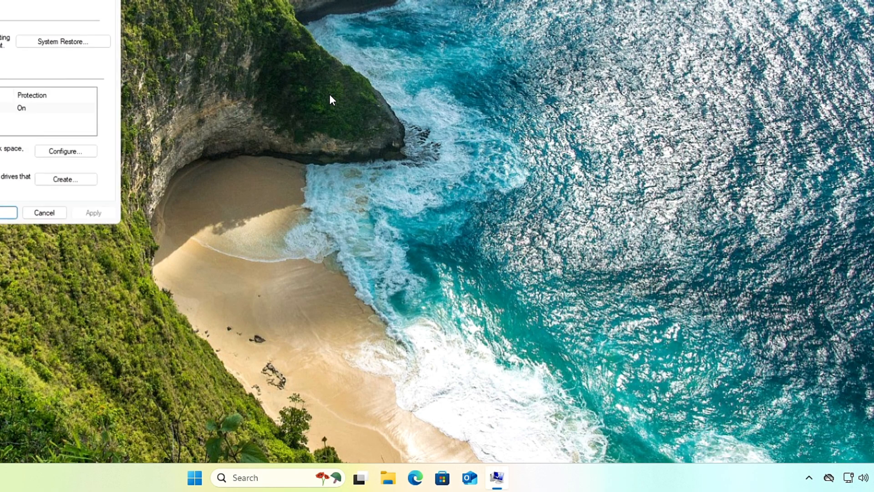
{"action": "left_click_drag", "start_coordinate": [52, 0], "coordinate": [412, 24]}
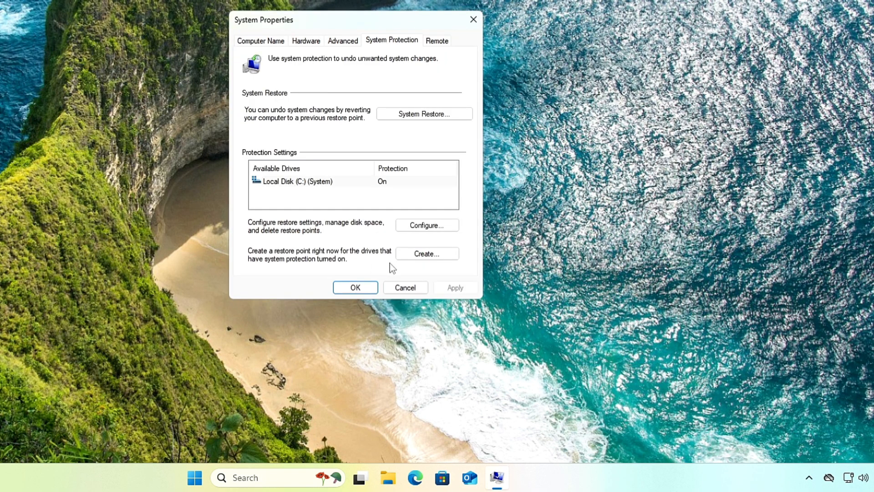
Step: Create a restore point named "Win Optimization" for the protected system drive and close System Properties
{"action": "left_click", "coordinate": [428, 254]}
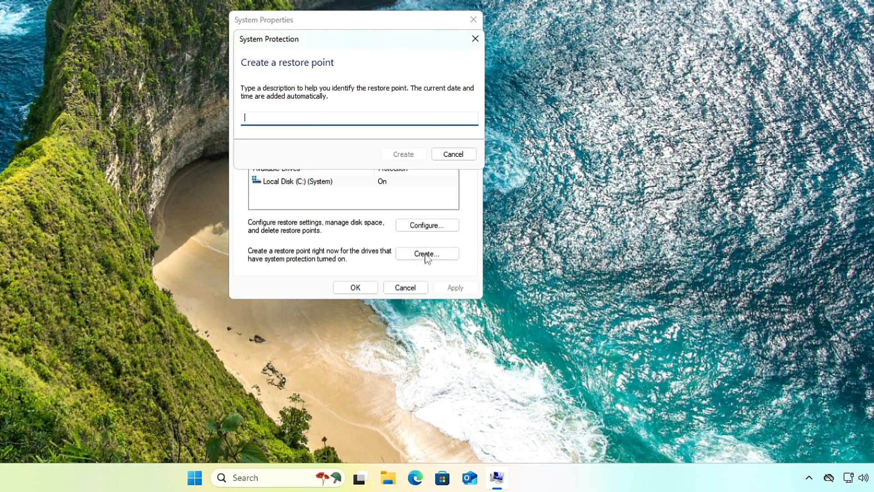
{"action": "type", "text": "Win Optimization"}
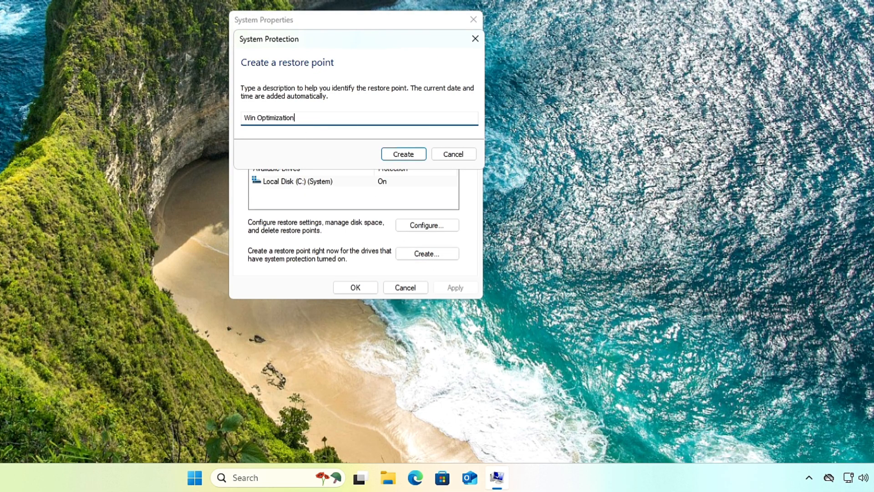
{"action": "left_click", "coordinate": [401, 153]}
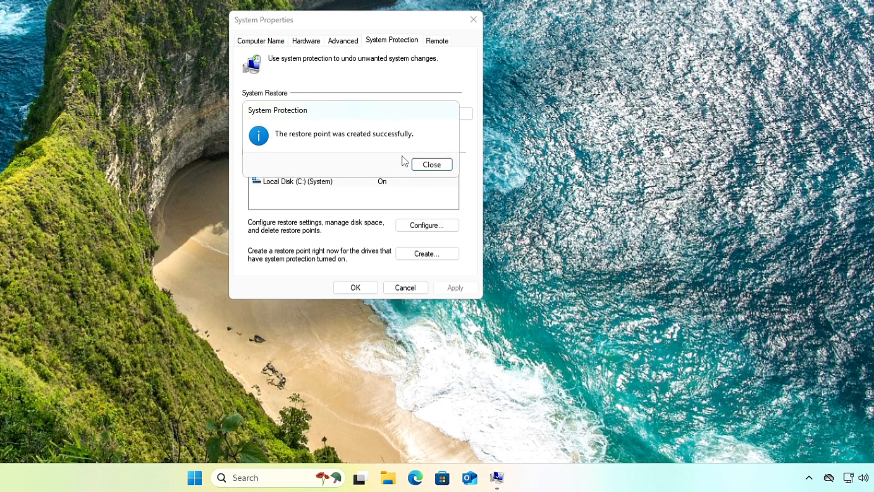
{"action": "left_click", "coordinate": [441, 164]}
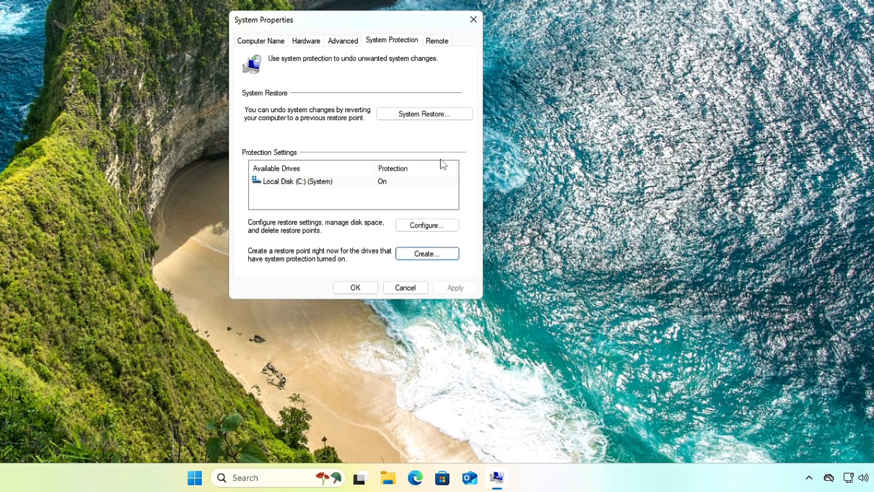
{"action": "left_click", "coordinate": [364, 284]}
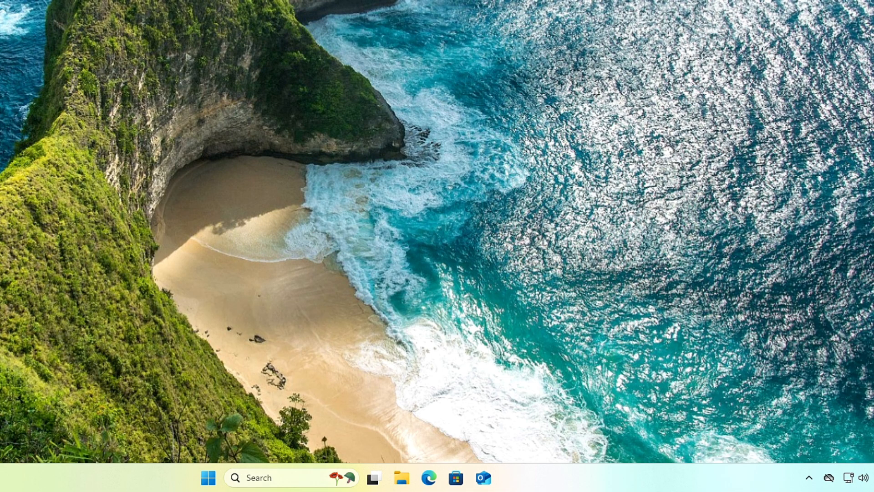
Step: Check the Game Mode setting and the related graphics optimizations for windowed games
{"action": "left_click", "coordinate": [259, 478]}
{"action": "type", "text": "game mode"}
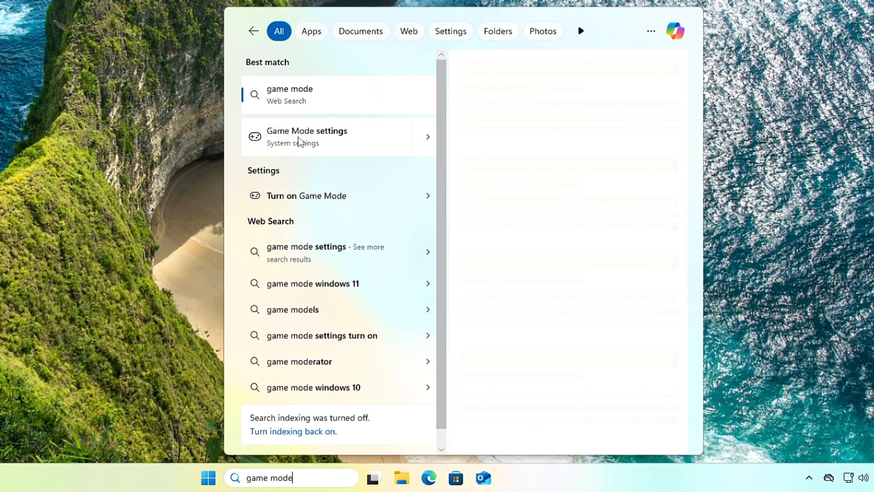
{"action": "left_click", "coordinate": [317, 145]}
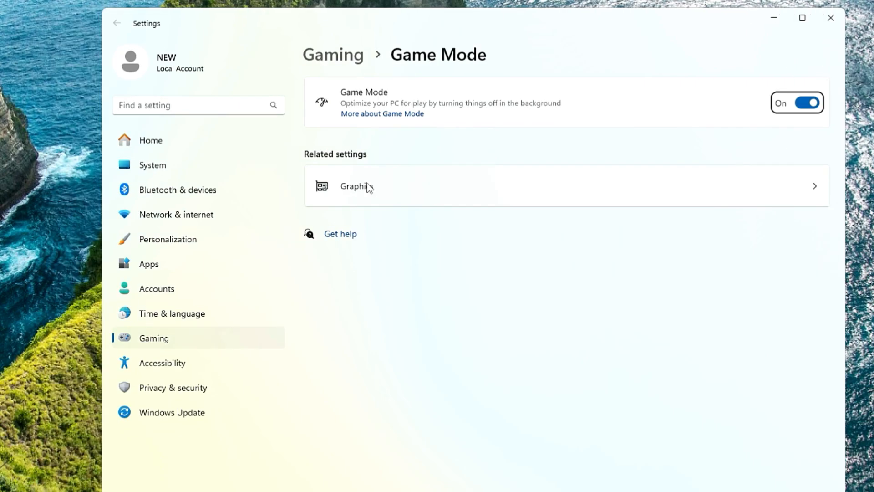
{"action": "left_click", "coordinate": [384, 191]}
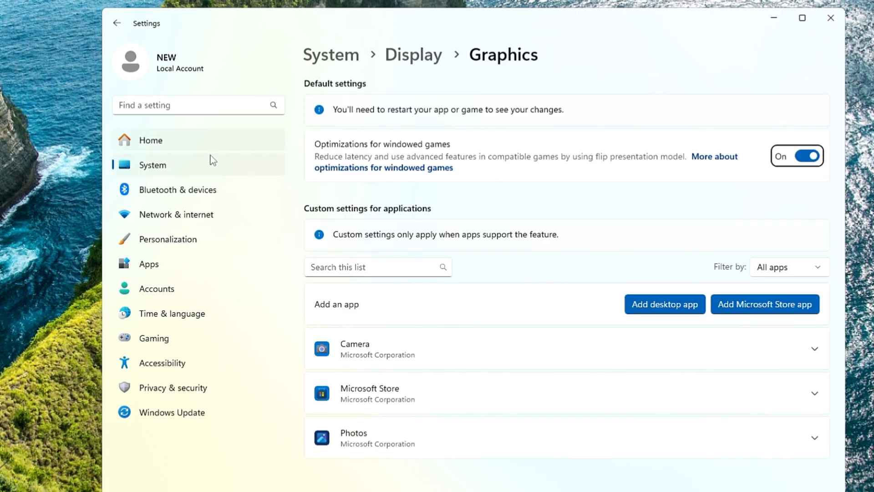
Step: Turn off all five General privacy options: advertising ID, language list access, app launch tracking, suggested content and Settings notifications
{"action": "left_click", "coordinate": [190, 390]}
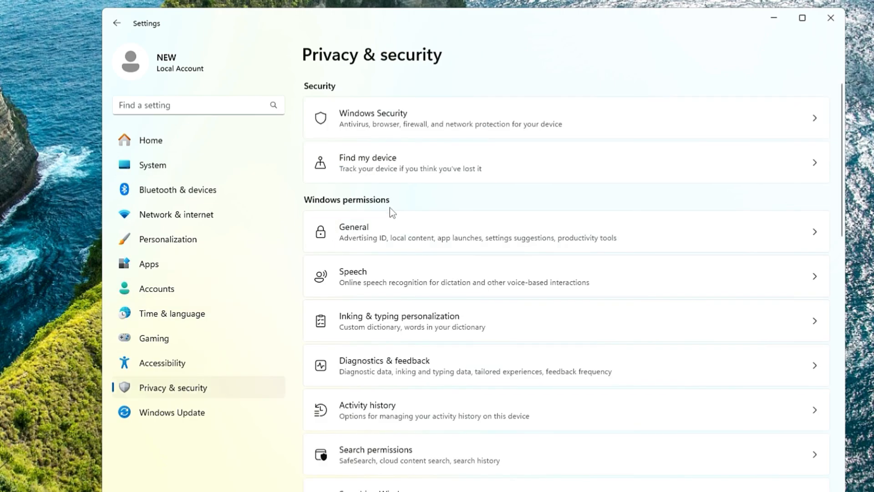
{"action": "scroll", "coordinate": [413, 255], "scroll_direction": "down", "scroll_amount": 2}
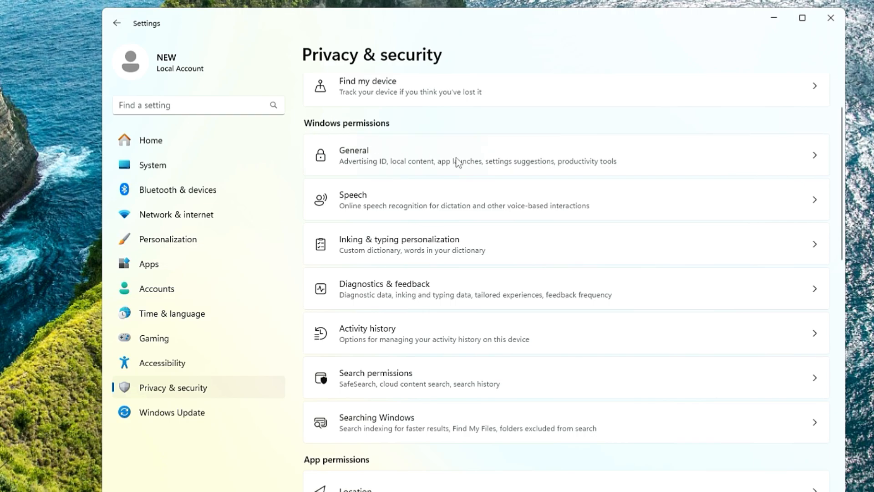
{"action": "left_click", "coordinate": [496, 160]}
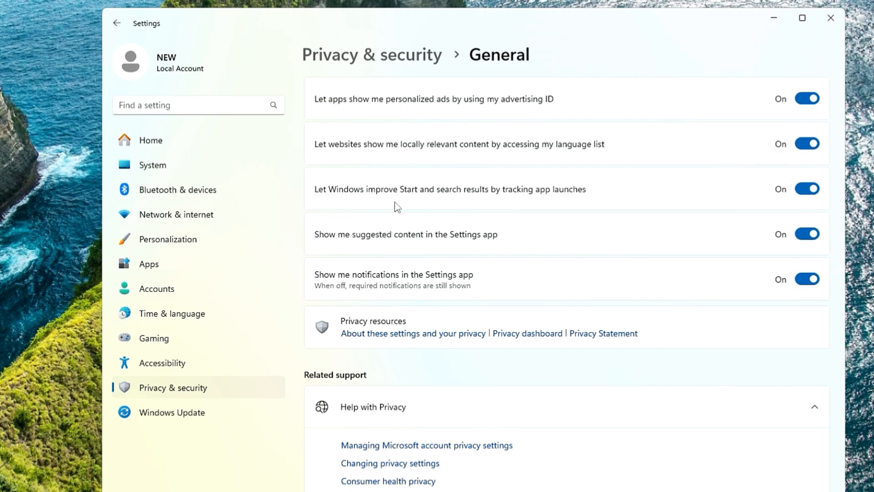
{"action": "left_click", "coordinate": [807, 98]}
{"action": "left_click", "coordinate": [807, 144]}
{"action": "left_click", "coordinate": [807, 188]}
{"action": "left_click", "coordinate": [807, 234]}
{"action": "left_click", "coordinate": [807, 278]}
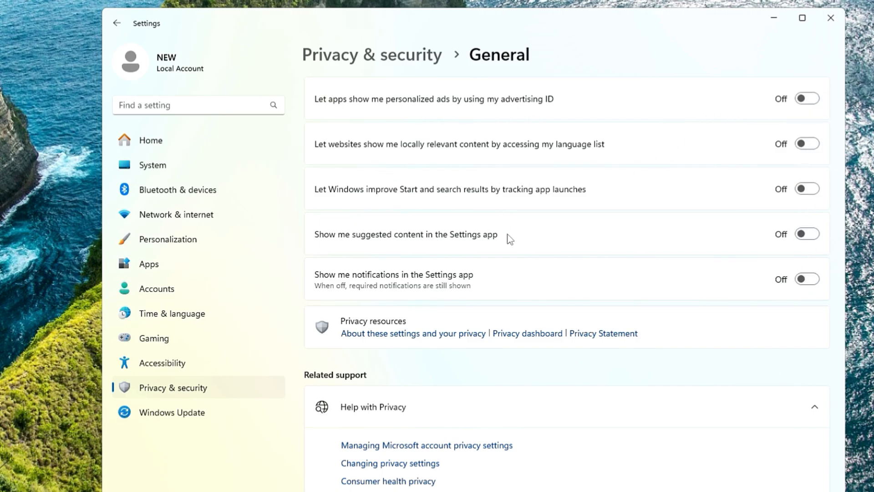
{"action": "left_click", "coordinate": [114, 23]}
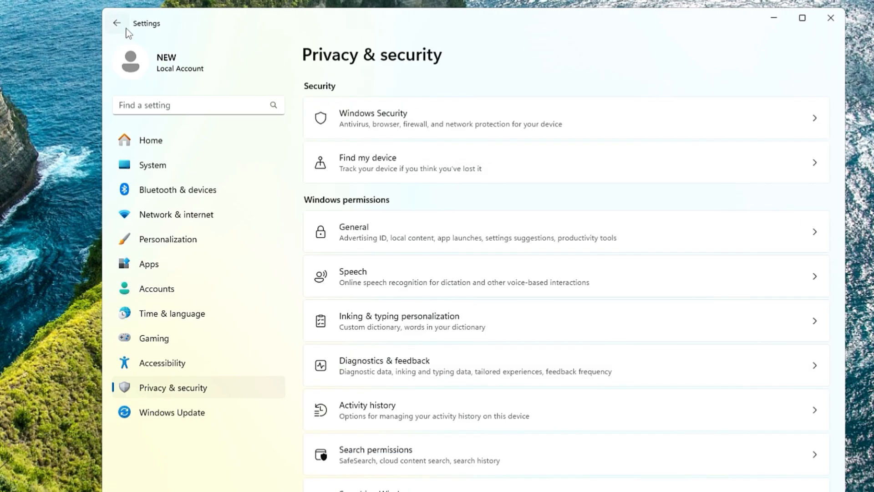
Step: Check the Speech privacy page, and turn off location services in the app permissions
{"action": "left_click", "coordinate": [381, 279]}
{"action": "left_click", "coordinate": [118, 23]}
{"action": "scroll", "coordinate": [406, 214], "scroll_direction": "down", "scroll_amount": 3}
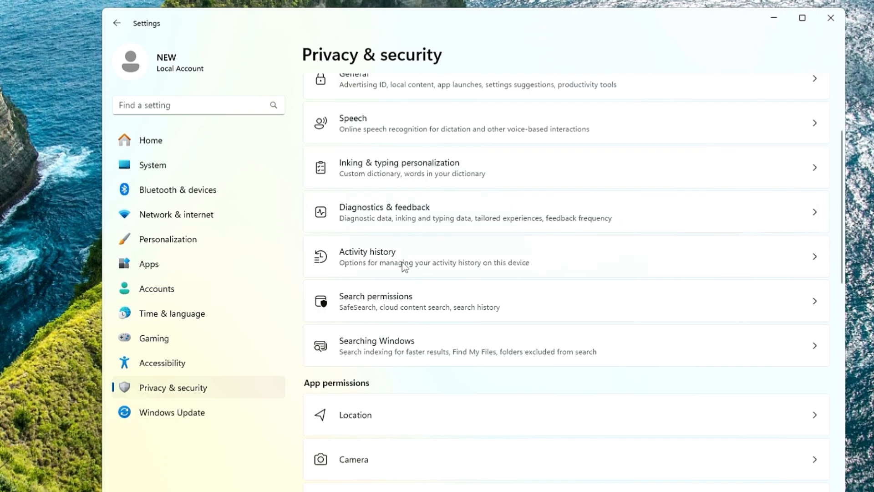
{"action": "scroll", "coordinate": [404, 266], "scroll_direction": "down", "scroll_amount": 3}
{"action": "scroll", "coordinate": [359, 239], "scroll_direction": "down", "scroll_amount": 2}
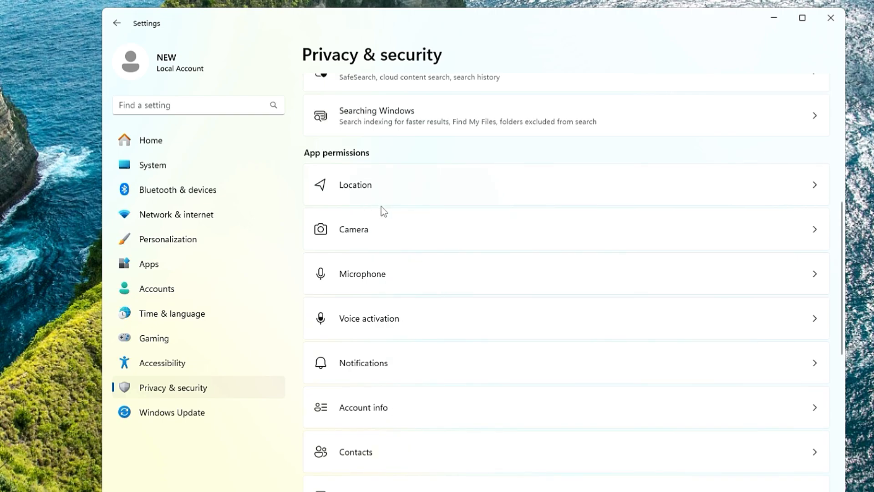
{"action": "left_click", "coordinate": [380, 183]}
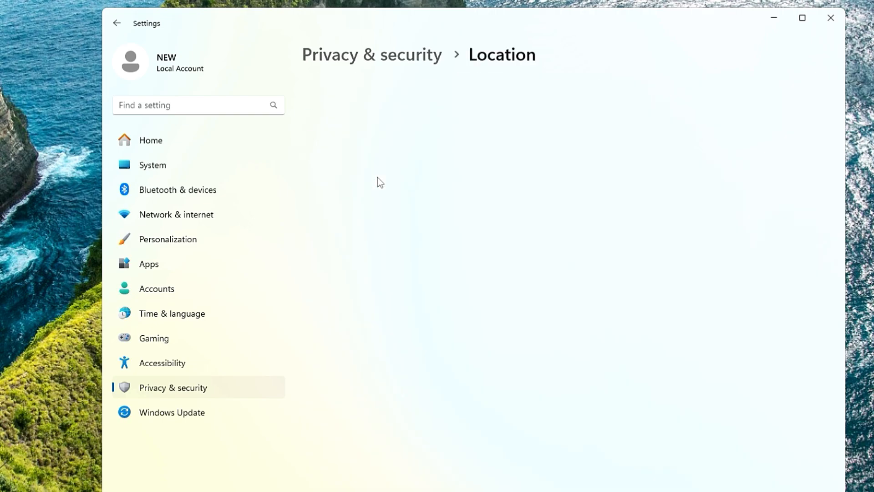
{"action": "left_click", "coordinate": [805, 154]}
{"action": "left_click", "coordinate": [420, 345]}
{"action": "left_click", "coordinate": [117, 23]}
Step: Turn off notification access and radio control access in the app permissions
{"action": "scroll", "coordinate": [398, 279], "scroll_direction": "down", "scroll_amount": 3}
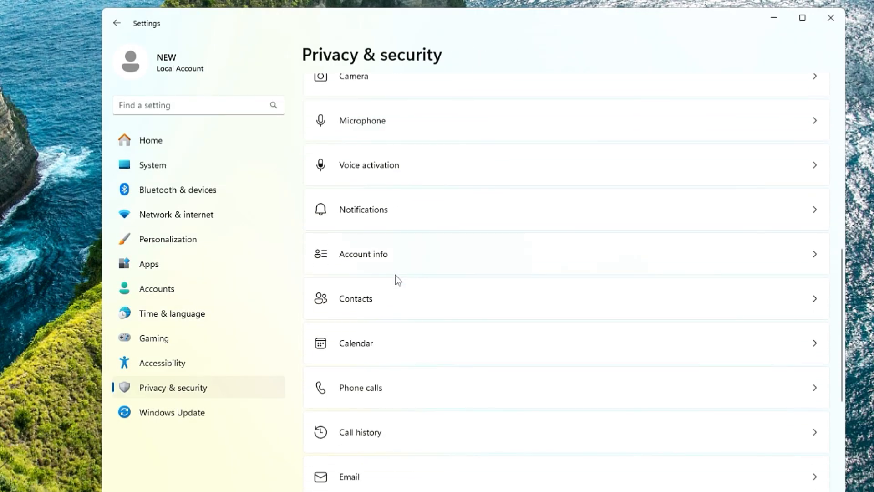
{"action": "left_click", "coordinate": [377, 218]}
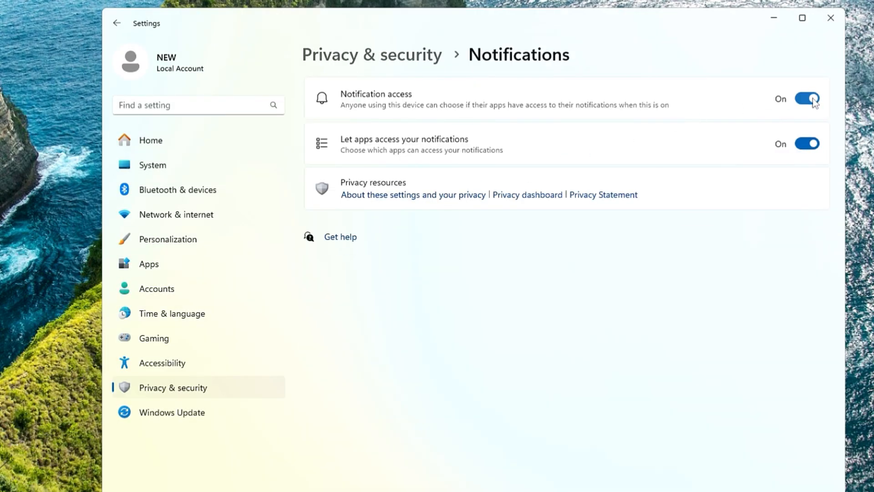
{"action": "left_click", "coordinate": [117, 23]}
{"action": "scroll", "coordinate": [425, 286], "scroll_direction": "down", "scroll_amount": 12}
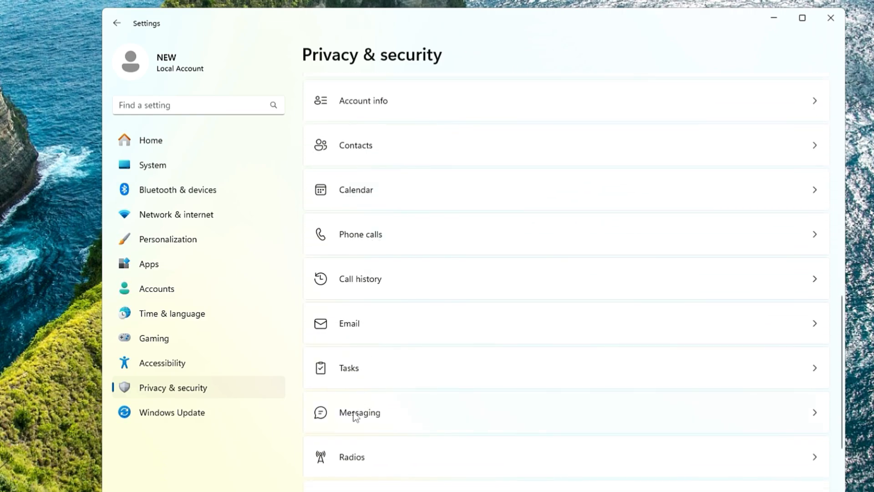
{"action": "left_click", "coordinate": [365, 457]}
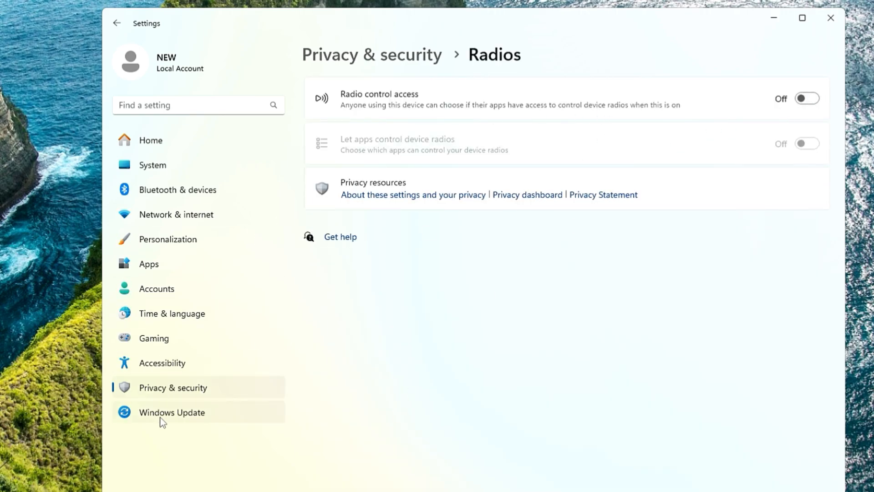
Step: Turn off Memory integrity in the Core isolation details of Device security and close Windows Security
{"action": "left_click", "coordinate": [185, 390]}
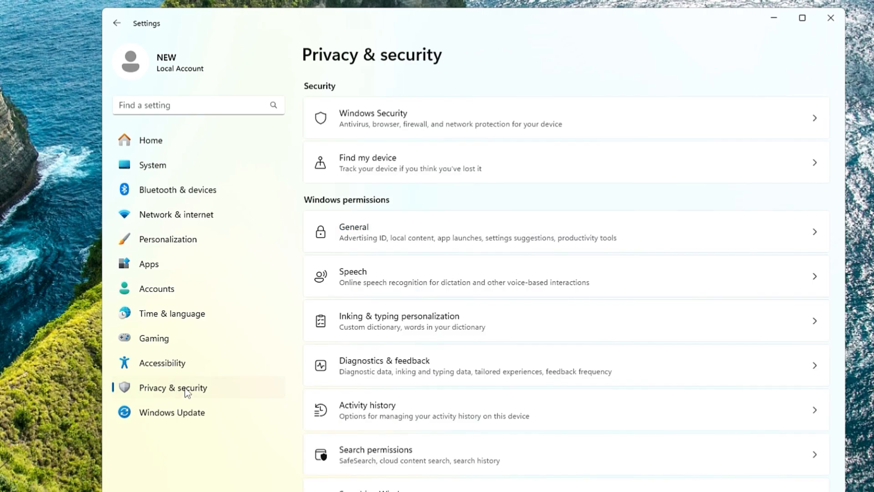
{"action": "left_click", "coordinate": [428, 123]}
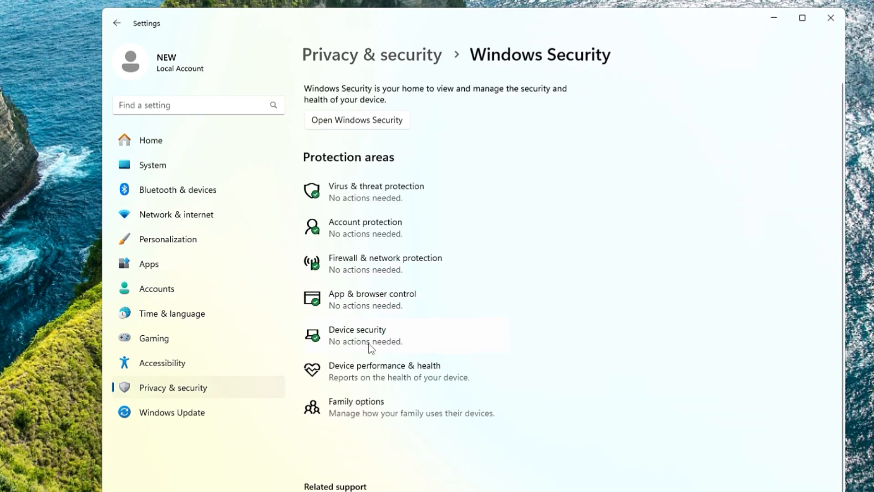
{"action": "left_click", "coordinate": [374, 345]}
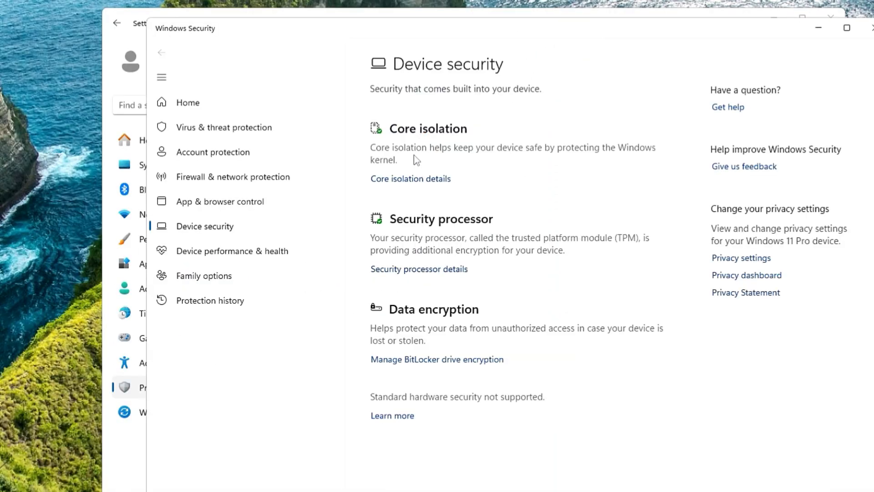
{"action": "left_click", "coordinate": [414, 182]}
{"action": "left_click", "coordinate": [412, 184]}
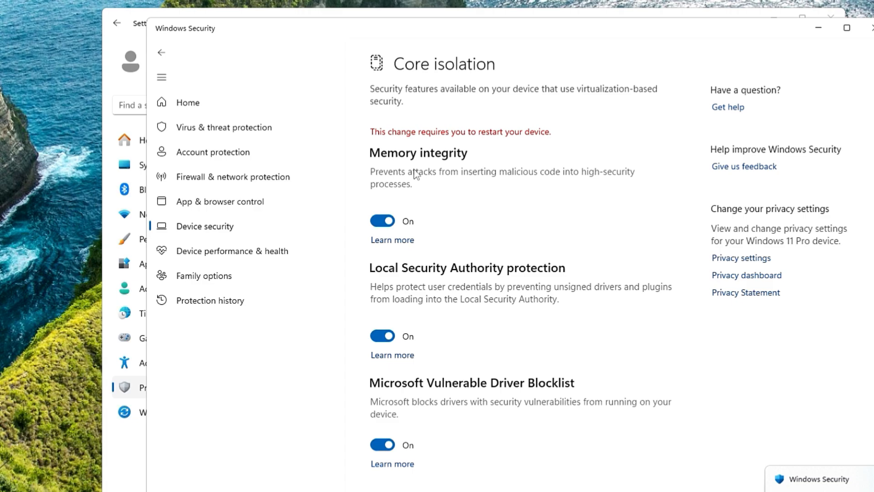
{"action": "left_click", "coordinate": [390, 220]}
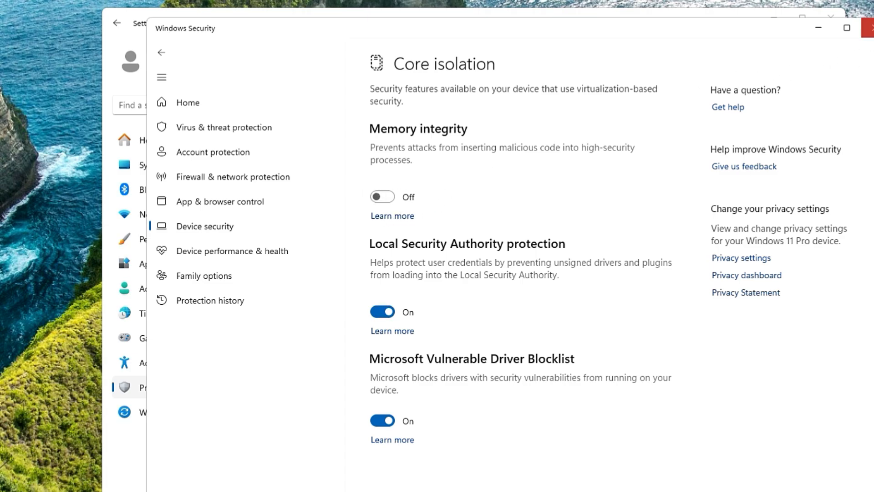
{"action": "left_click", "coordinate": [868, 28]}
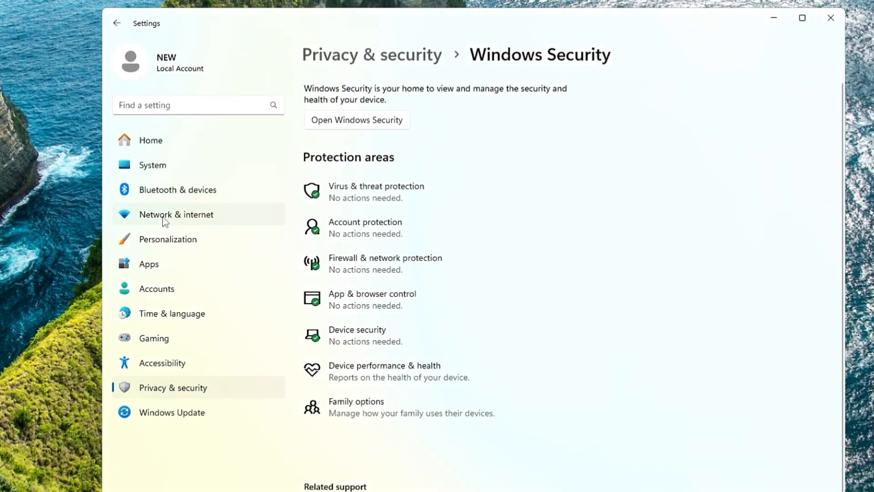
Step: Turn off system notifications from apps and other senders, and turn on Do not disturb
{"action": "left_click", "coordinate": [166, 168]}
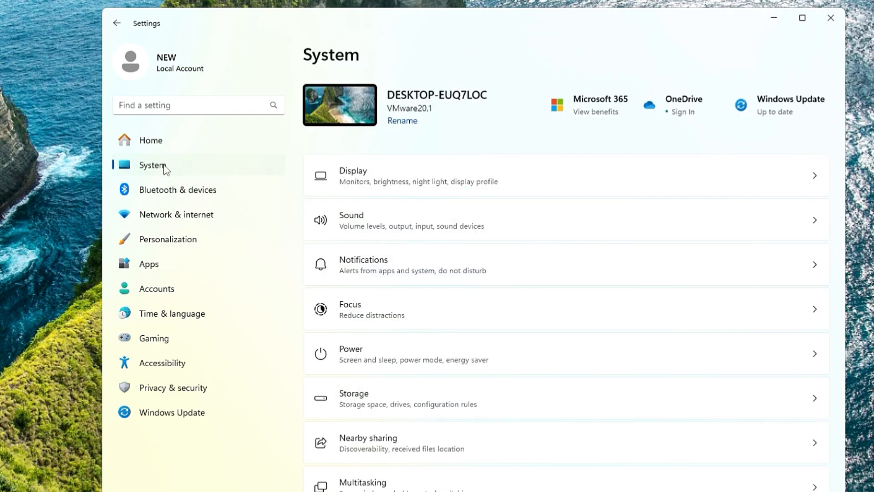
{"action": "left_click", "coordinate": [404, 275]}
{"action": "left_click", "coordinate": [789, 100]}
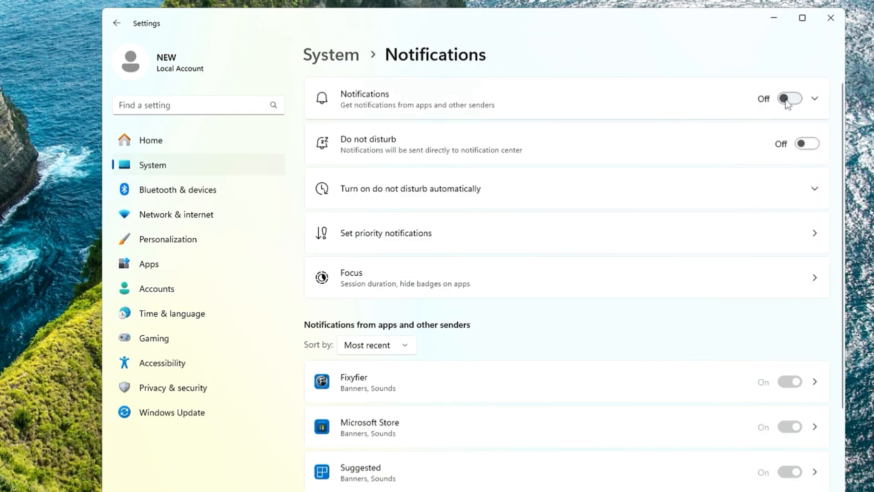
{"action": "left_click", "coordinate": [808, 144]}
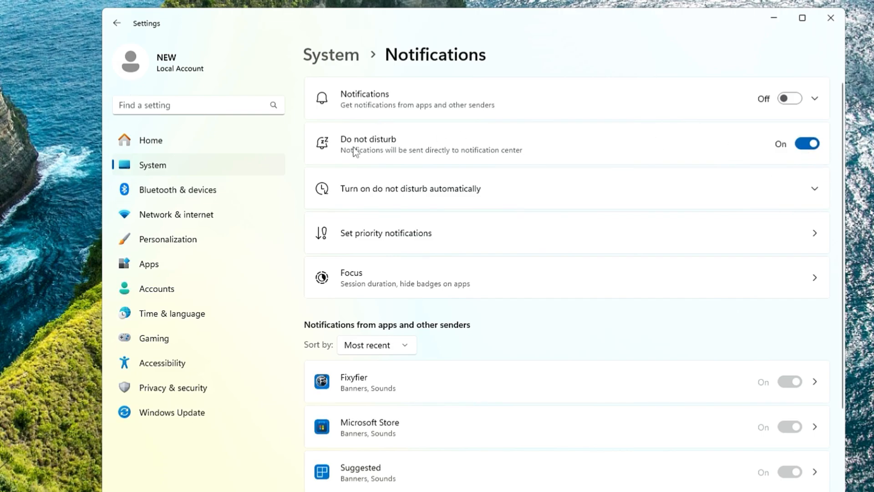
Step: Turn off Dynamic Lighting on devices and foreground app control of lighting in the Personalization settings
{"action": "left_click", "coordinate": [167, 245]}
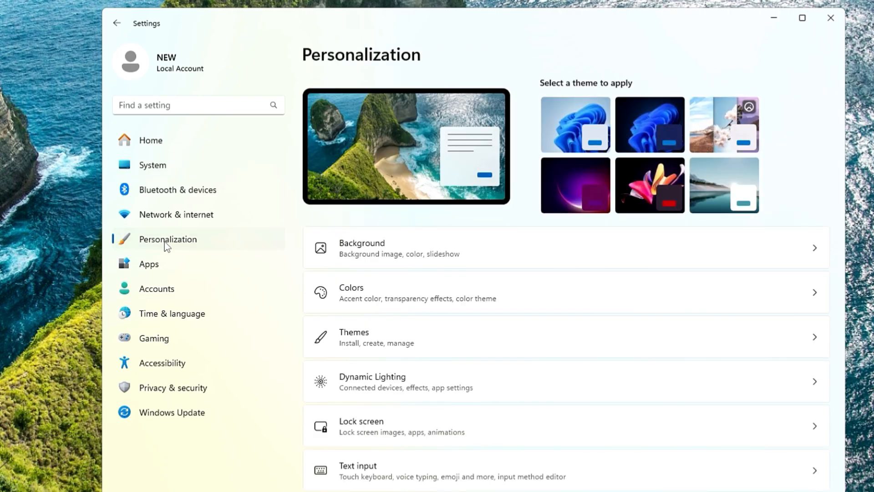
{"action": "scroll", "coordinate": [438, 298], "scroll_direction": "down", "scroll_amount": 2}
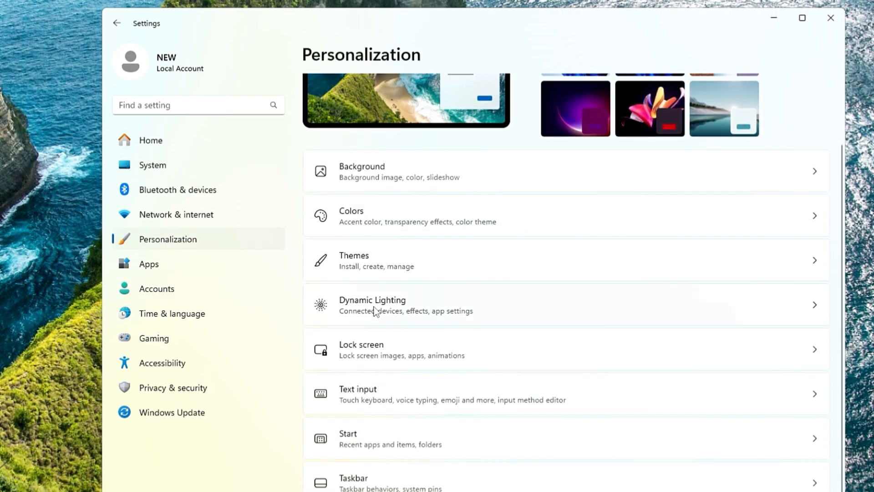
{"action": "left_click", "coordinate": [402, 310]}
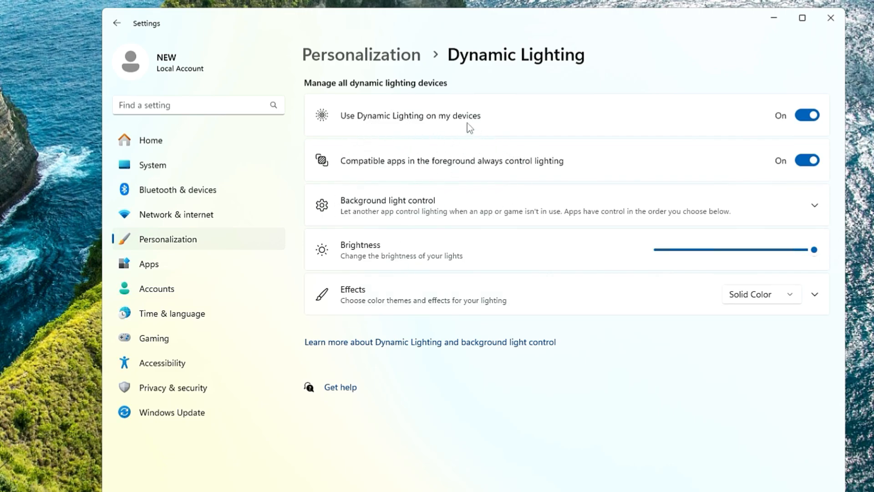
{"action": "left_click", "coordinate": [807, 115]}
{"action": "left_click", "coordinate": [810, 165]}
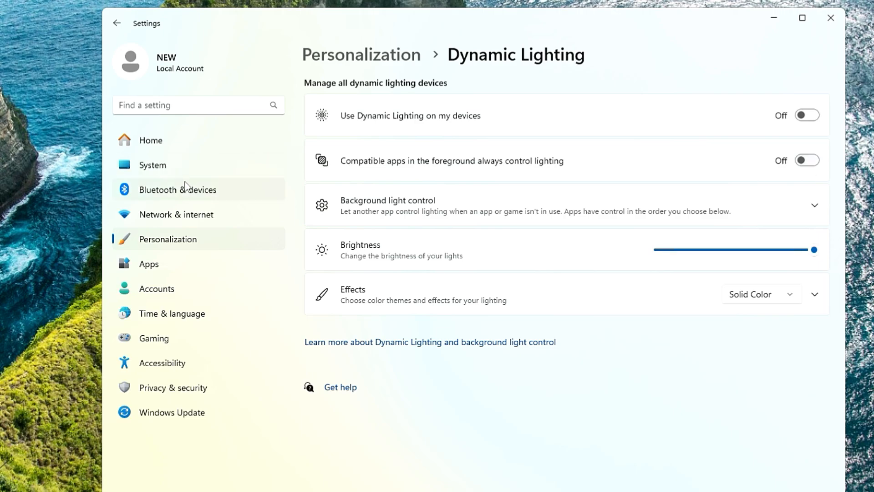
Step: Set Share across devices to Off in the advanced app settings
{"action": "left_click", "coordinate": [160, 271]}
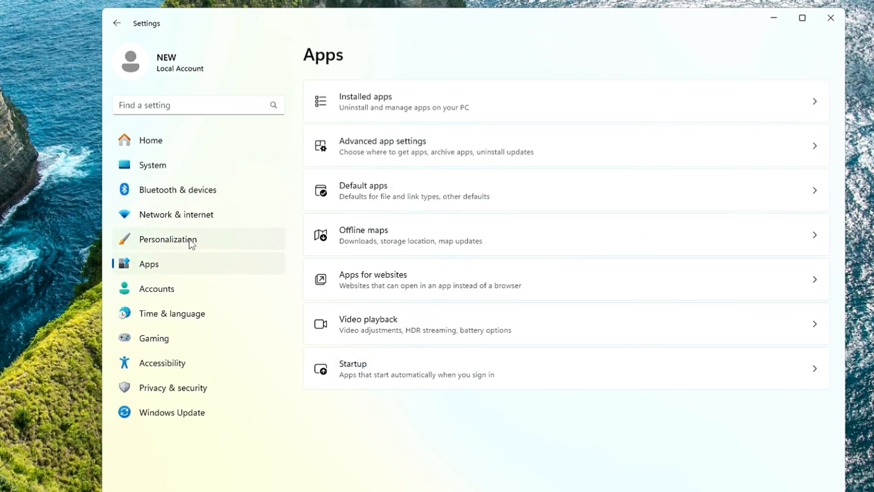
{"action": "left_click", "coordinate": [434, 149]}
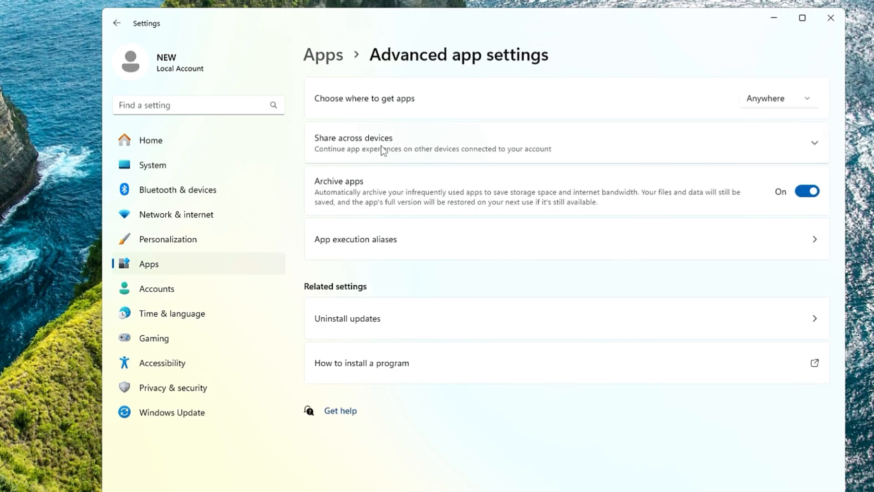
{"action": "left_click", "coordinate": [815, 145]}
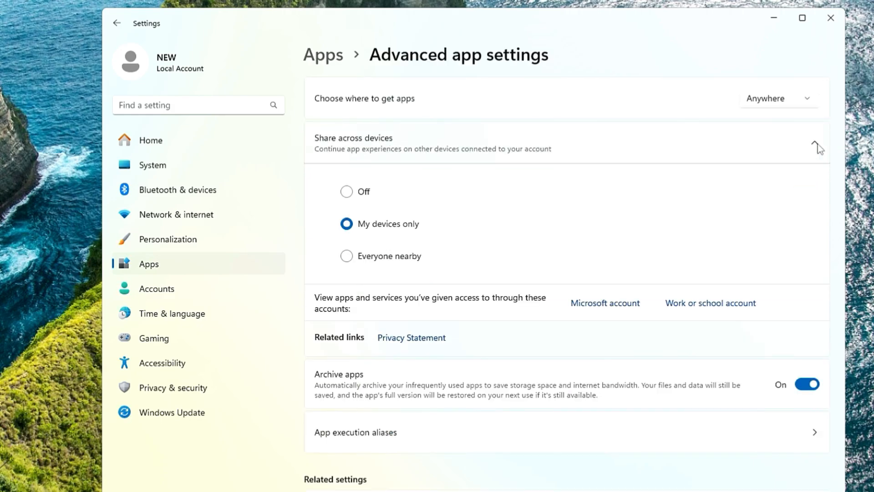
{"action": "left_click", "coordinate": [353, 192]}
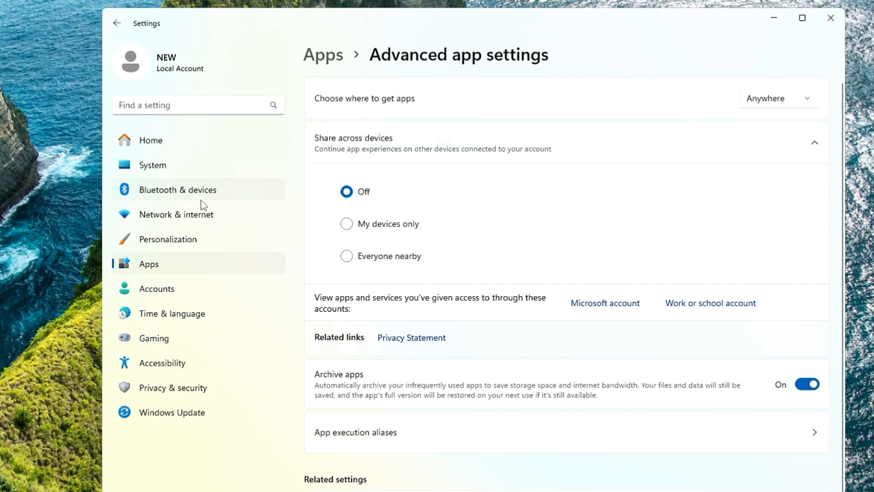
Step: Turn off Transparency effects in the Accessibility visual effects
{"action": "left_click", "coordinate": [161, 367]}
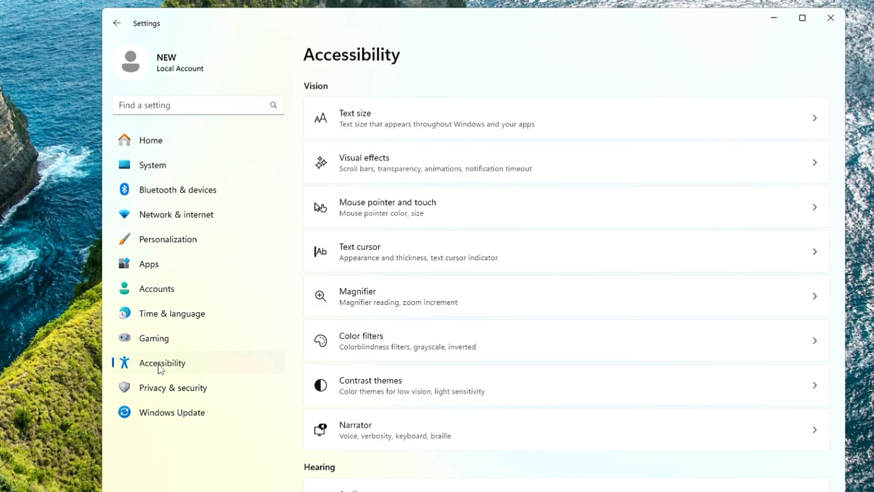
{"action": "left_click", "coordinate": [395, 159]}
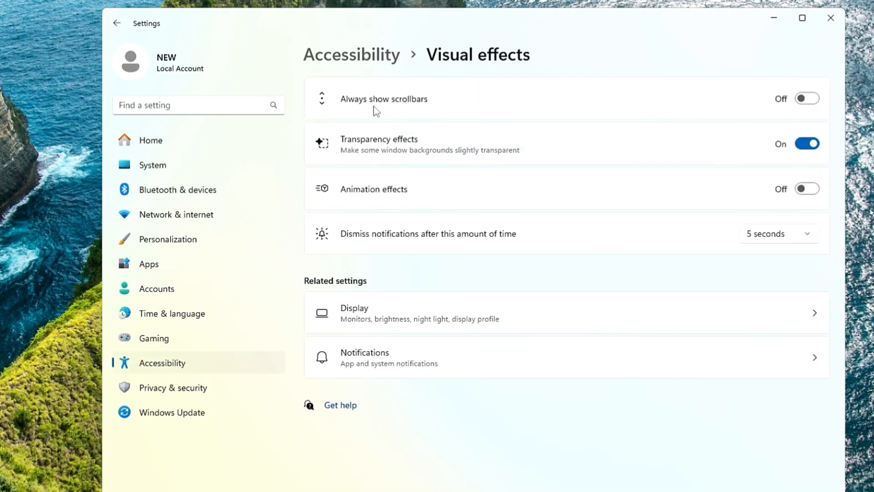
{"action": "left_click", "coordinate": [812, 145]}
{"action": "left_click", "coordinate": [808, 144]}
{"action": "left_click", "coordinate": [801, 146]}
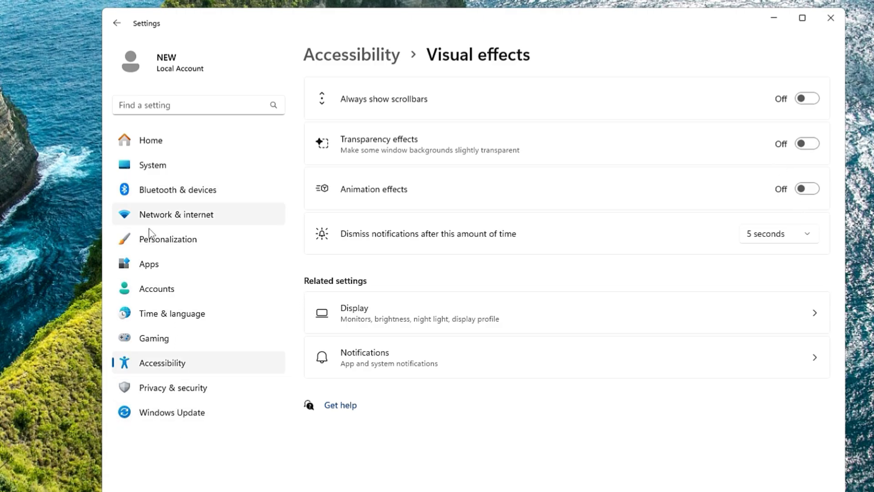
Step: Make sure updates for other Microsoft products are off in the advanced Windows Update options, and close Settings
{"action": "left_click", "coordinate": [172, 413]}
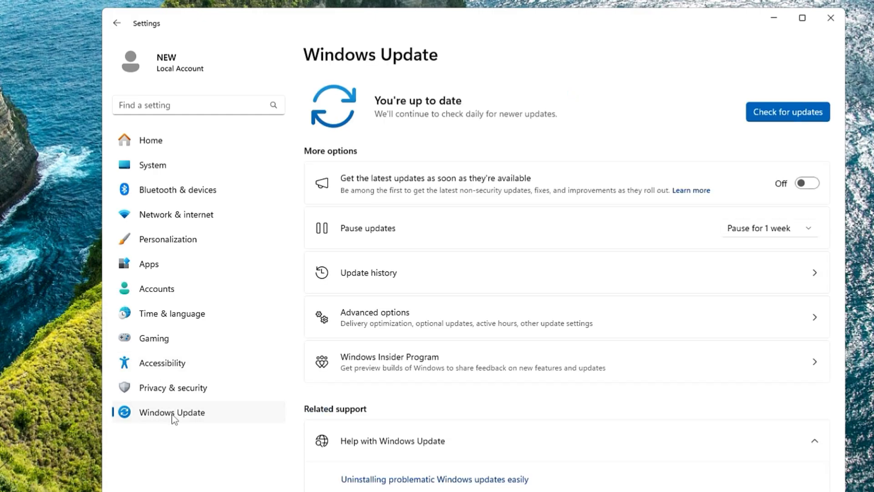
{"action": "left_click", "coordinate": [435, 327]}
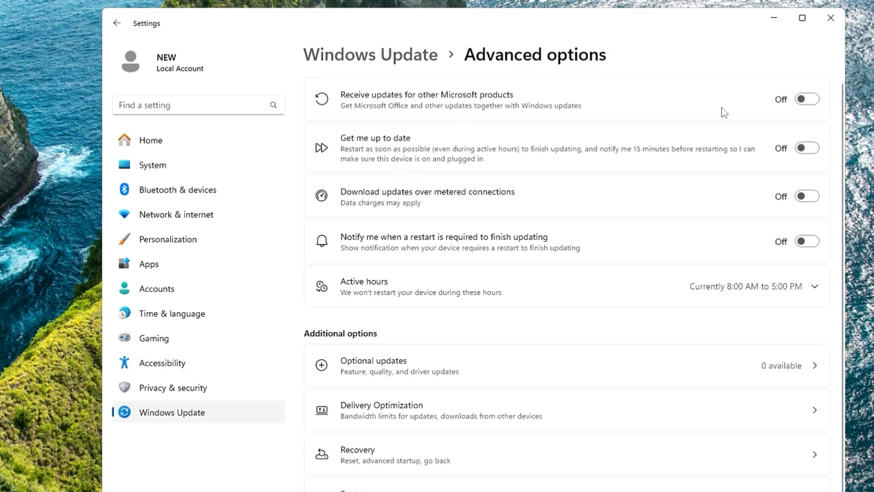
{"action": "left_click", "coordinate": [806, 99]}
{"action": "left_click", "coordinate": [806, 100]}
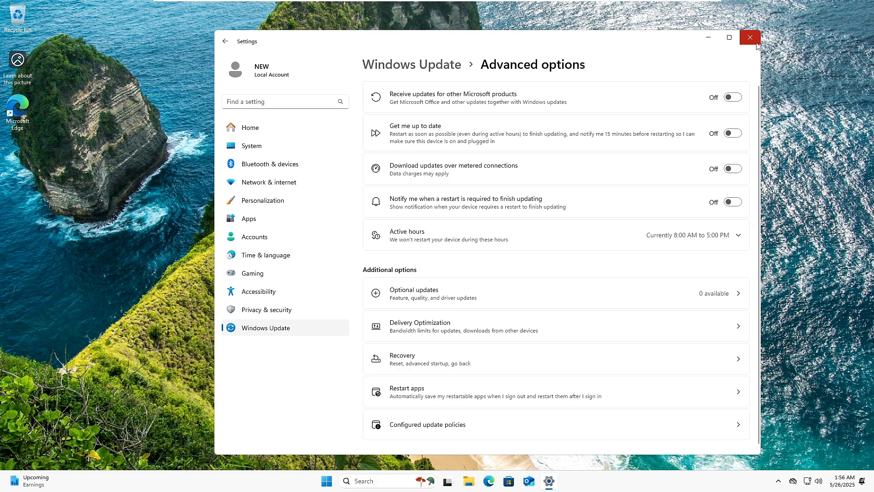
{"action": "left_click", "coordinate": [755, 42]}
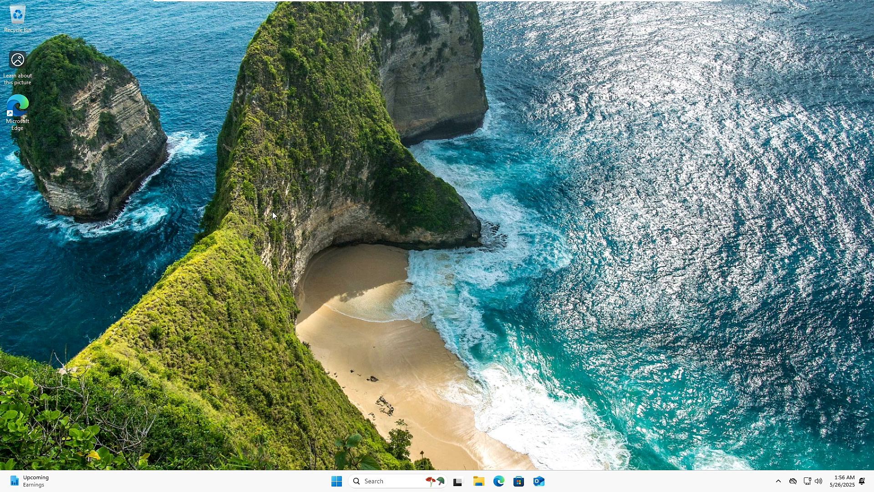
{"action": "key", "text": "super+s"}
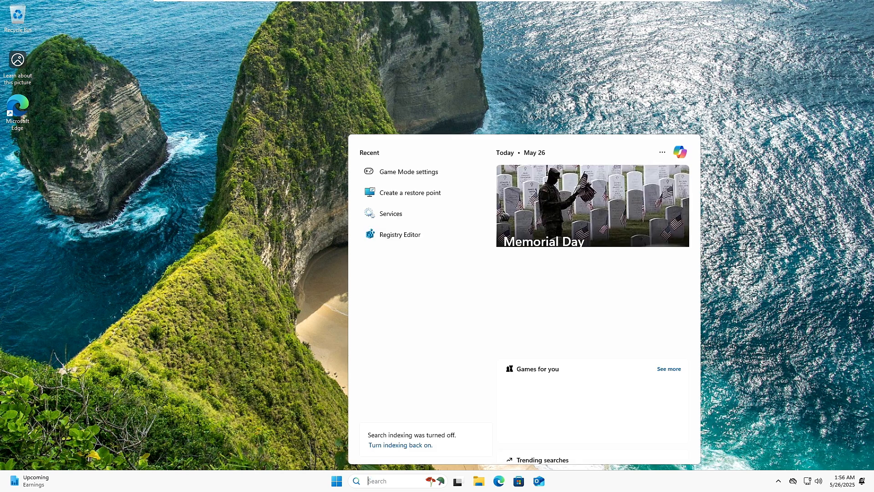
{"action": "type", "text": "pow"}
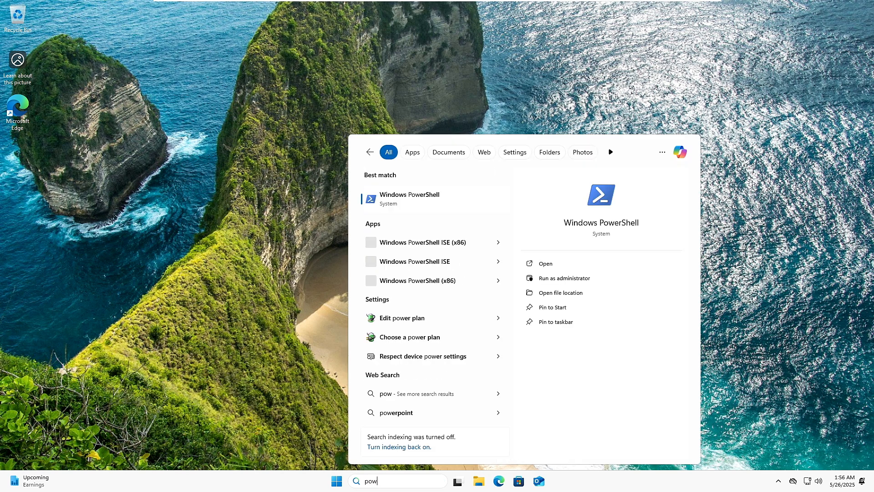
{"action": "right_click", "coordinate": [423, 196]}
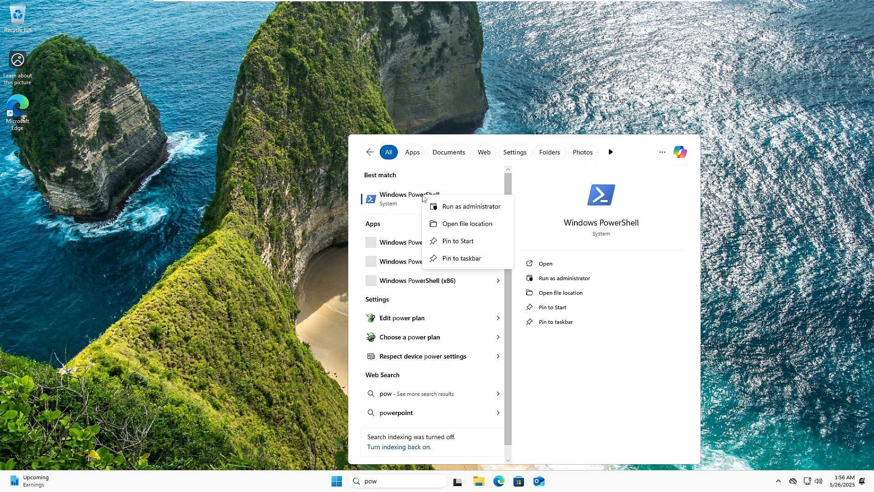
{"action": "left_click", "coordinate": [447, 207]}
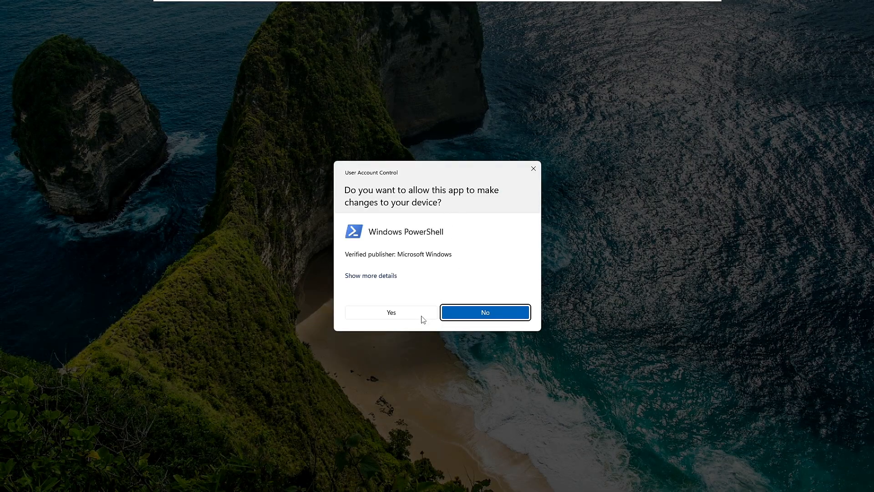
{"action": "left_click", "coordinate": [422, 315]}
{"action": "left_click_drag", "start_coordinate": [351, 50], "coordinate": [592, 130]}
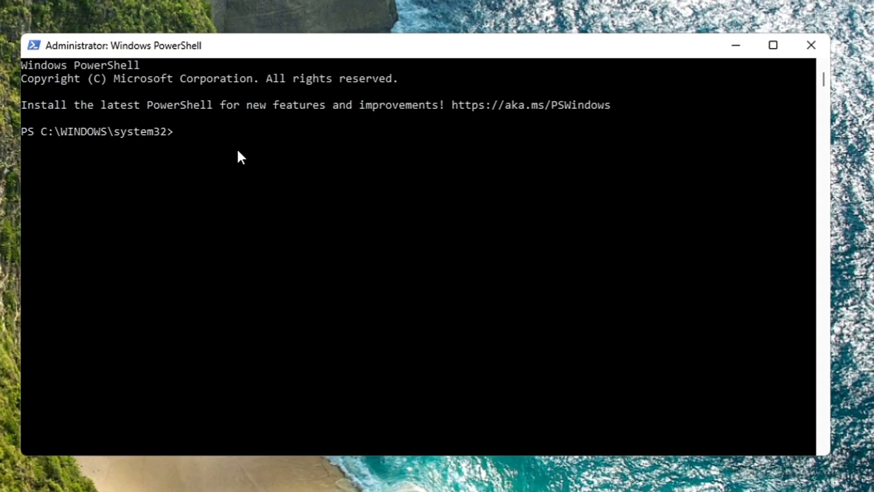
{"action": "type", "text": "iwr -useb https://christitus.com/win | iex"}
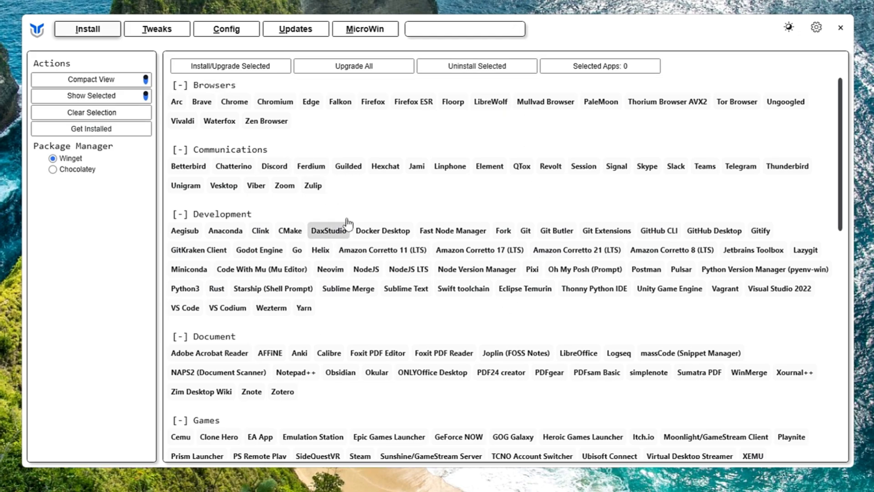
Step: Switch the utility to the Dark theme and select the Standard set of recommended tweaks
{"action": "left_click", "coordinate": [789, 27]}
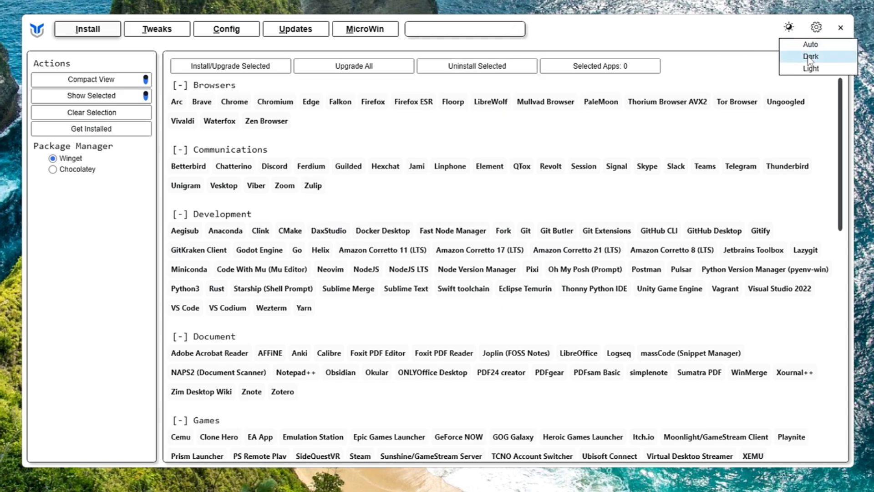
{"action": "left_click", "coordinate": [807, 55]}
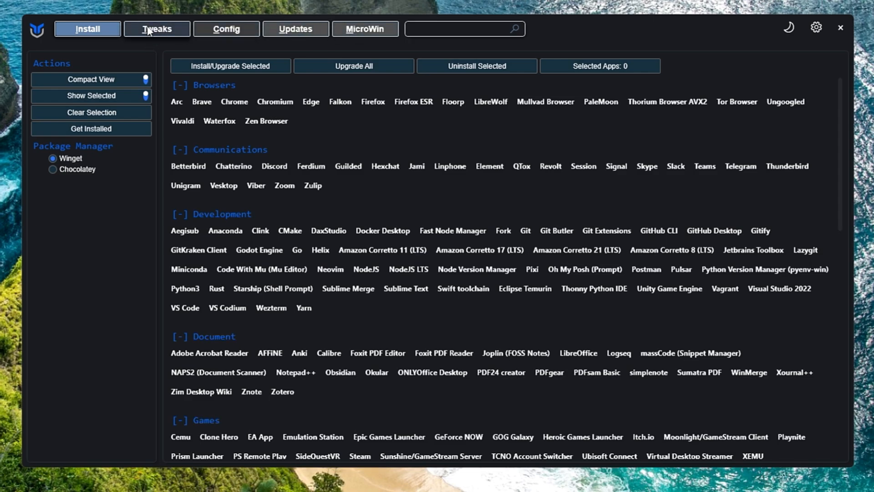
{"action": "left_click", "coordinate": [168, 31]}
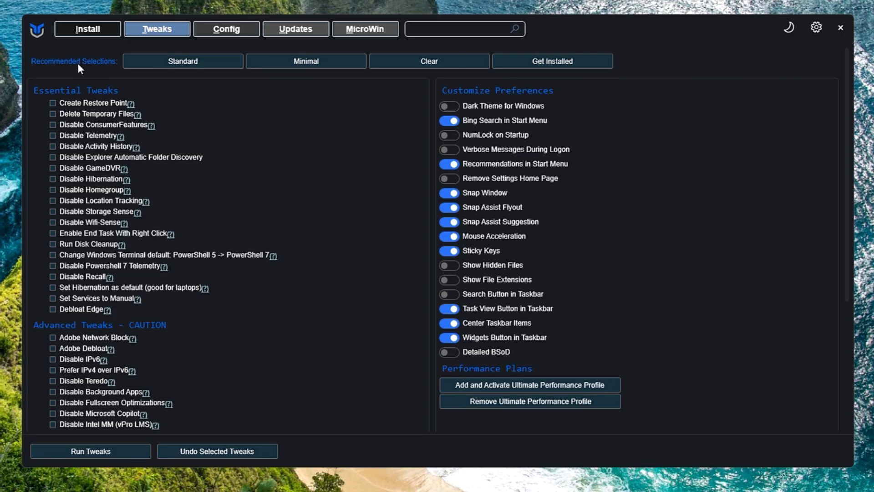
{"action": "left_click", "coordinate": [209, 62]}
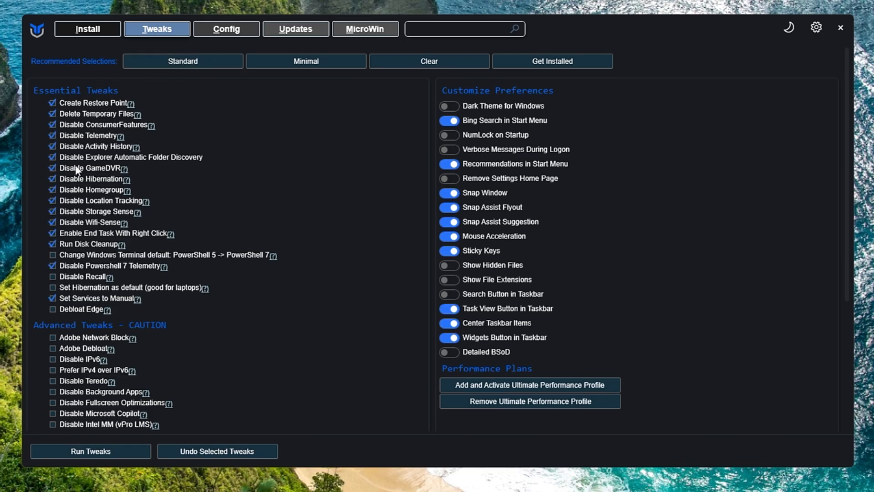
Step: Add the advanced tweaks Disable IPv6, Disable Background Apps, Disable Microsoft Copilot and Set Classic Right-Click Menu to the selection
{"action": "left_click_drag", "start_coordinate": [601, 29], "coordinate": [665, 30]}
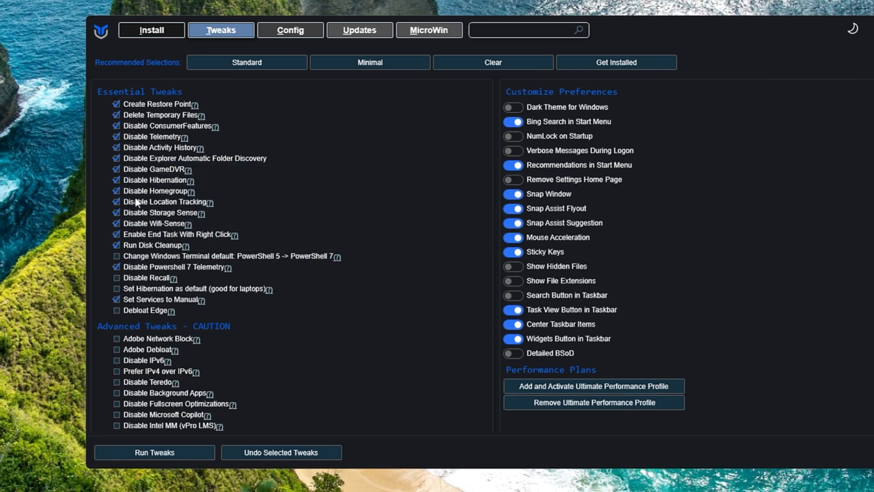
{"action": "scroll", "coordinate": [135, 196], "scroll_direction": "down", "scroll_amount": 3}
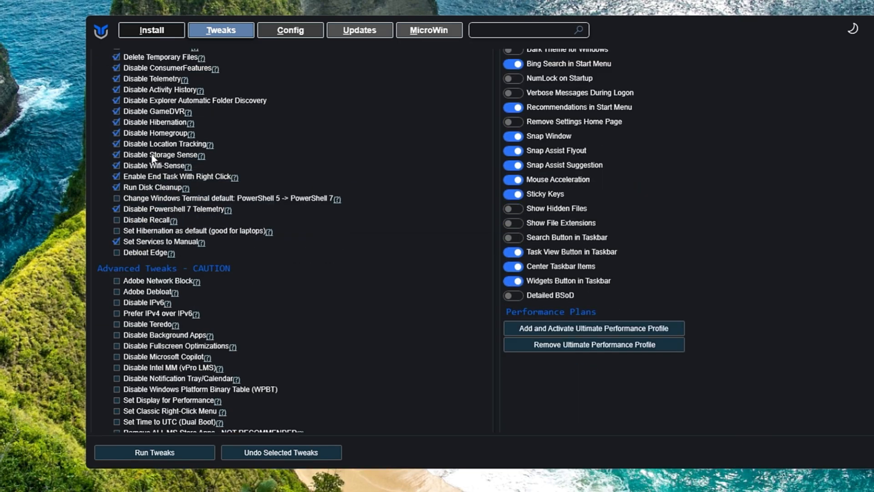
{"action": "mouse_move", "coordinate": [152, 157]}
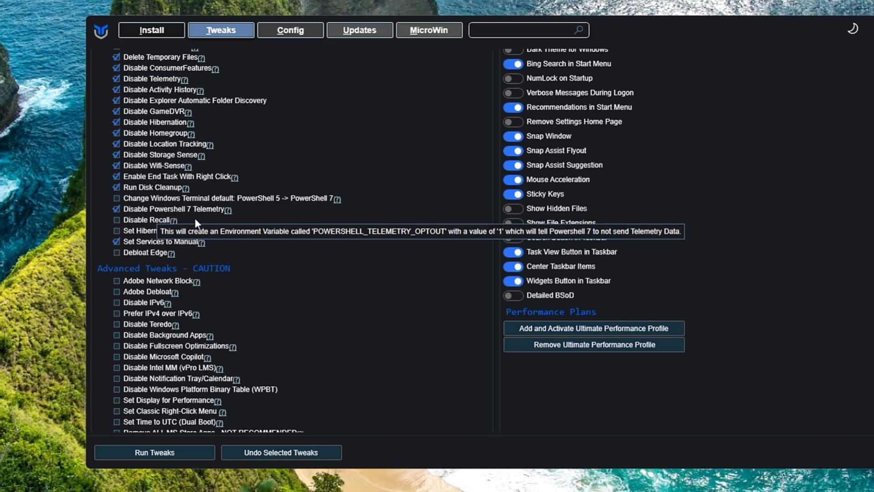
{"action": "scroll", "coordinate": [205, 301], "scroll_direction": "down", "scroll_amount": 1}
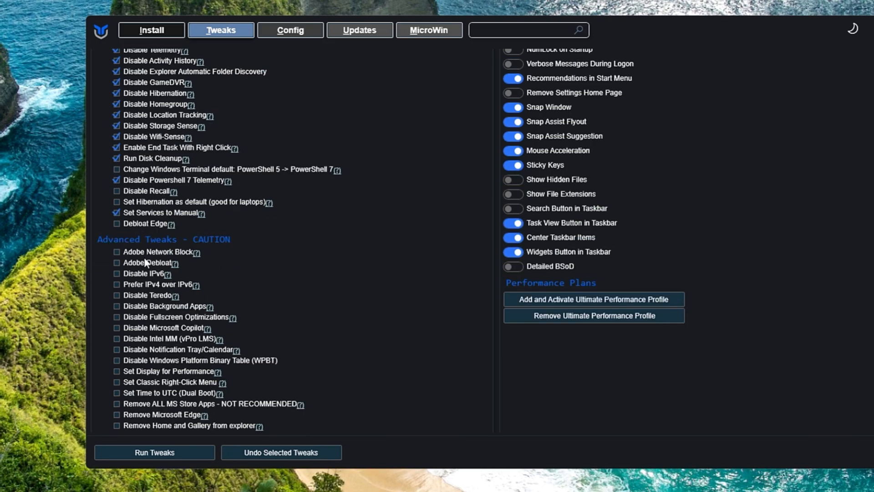
{"action": "mouse_move", "coordinate": [154, 265]}
{"action": "mouse_move", "coordinate": [119, 378]}
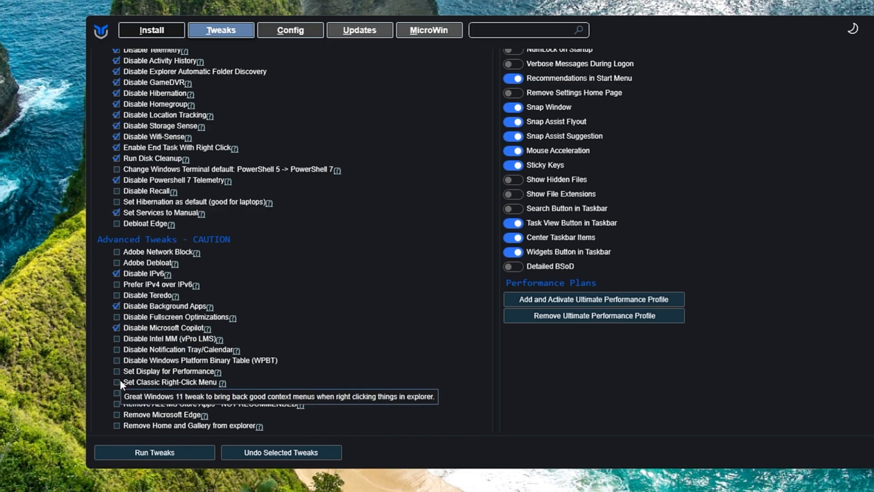
{"action": "right_click", "coordinate": [16, 184]}
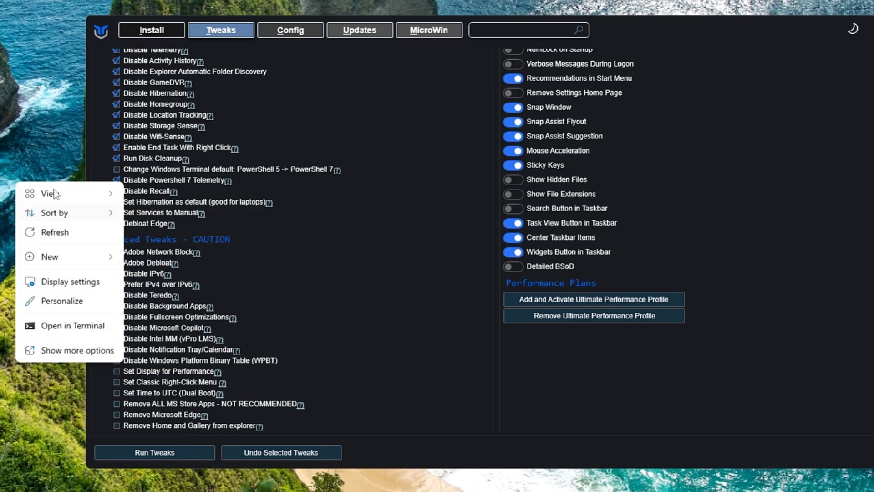
{"action": "left_click", "coordinate": [47, 157]}
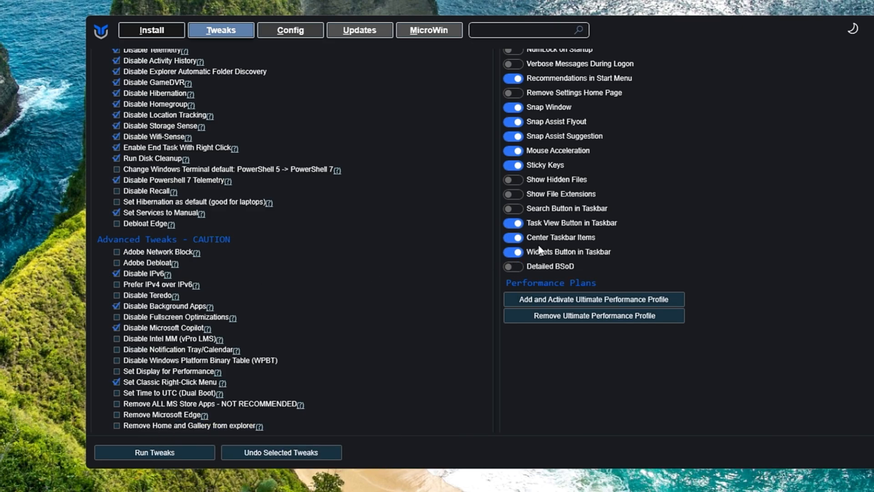
Step: Look over the customization preferences and run the selected tweaks
{"action": "scroll", "coordinate": [640, 214], "scroll_direction": "up", "scroll_amount": 3}
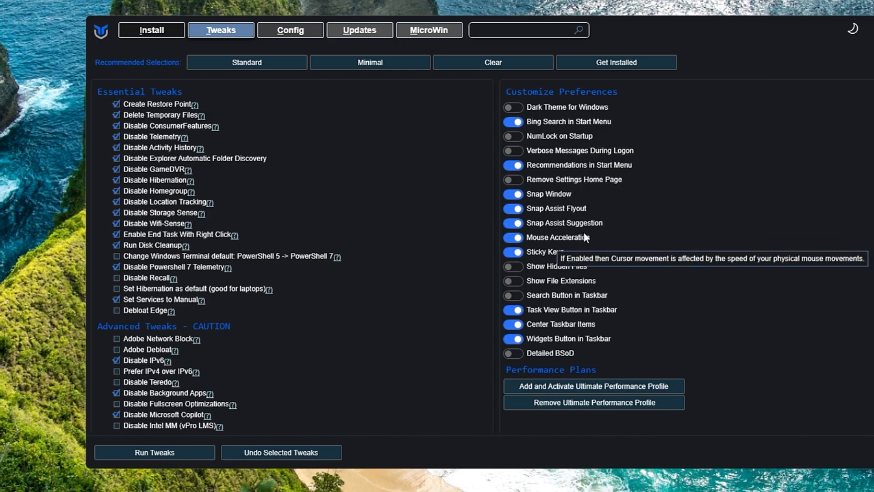
{"action": "scroll", "coordinate": [559, 228], "scroll_direction": "down", "scroll_amount": 2}
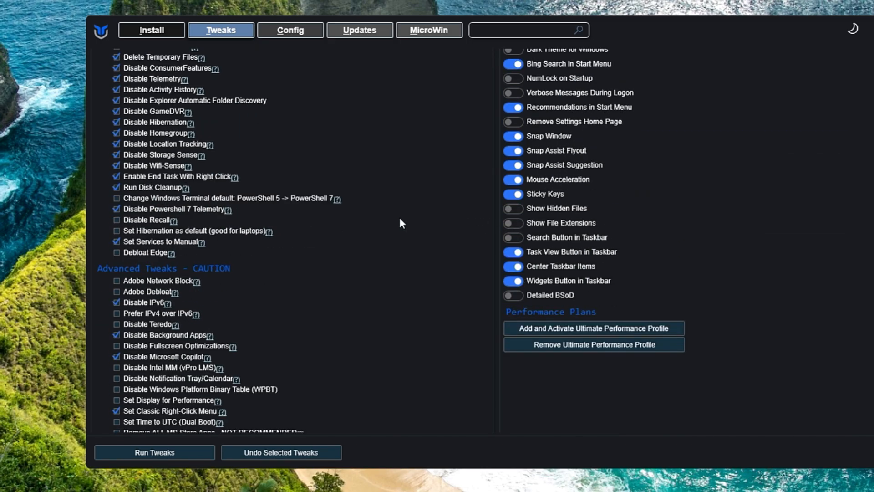
{"action": "left_click", "coordinate": [164, 455]}
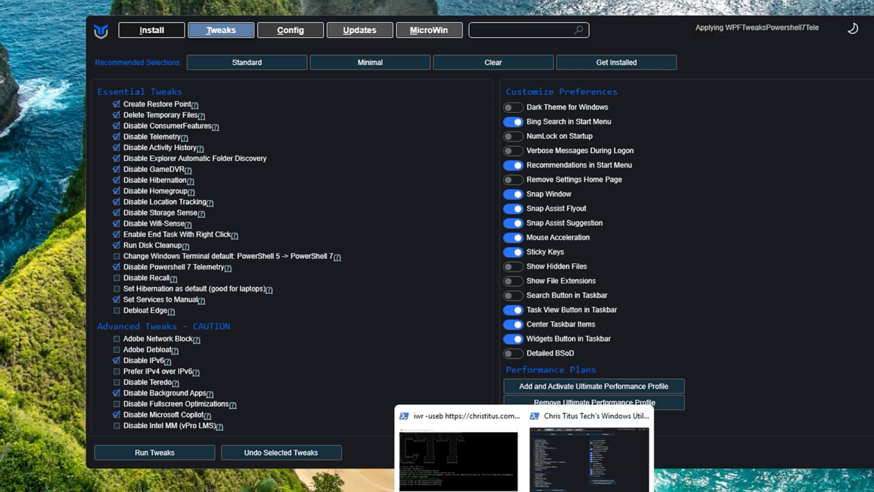
Step: Bring up the PowerShell console to follow the tweaks' progress, and close it once they have finished
{"action": "left_click", "coordinate": [491, 469]}
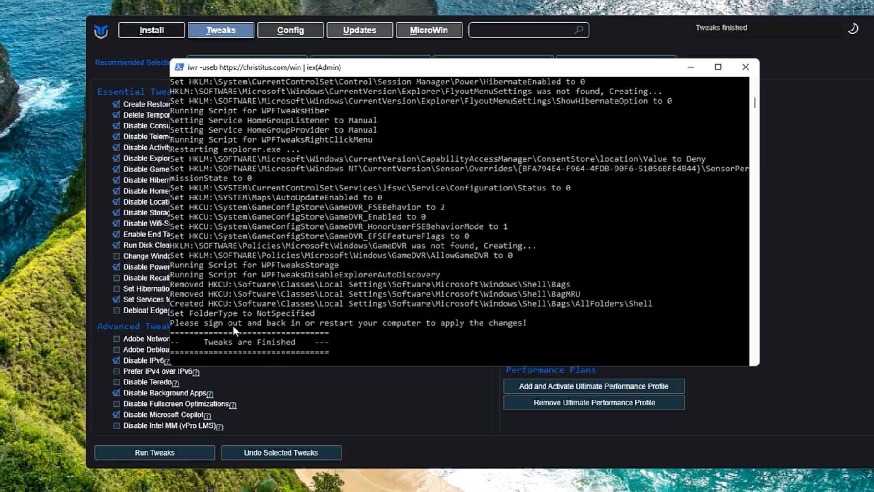
{"action": "left_click", "coordinate": [745, 65]}
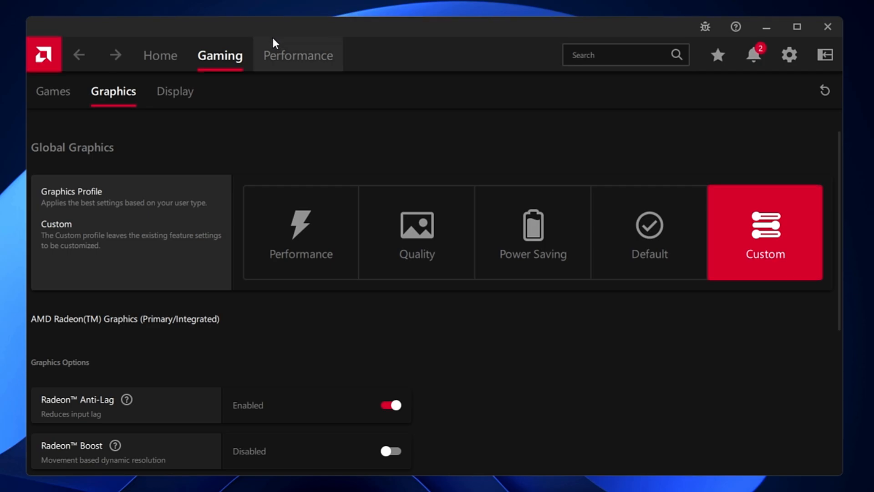
Step: In AMD Software, apply the Performance profile to the global graphics and enable Radeon Image Sharpening
{"action": "left_click", "coordinate": [306, 250]}
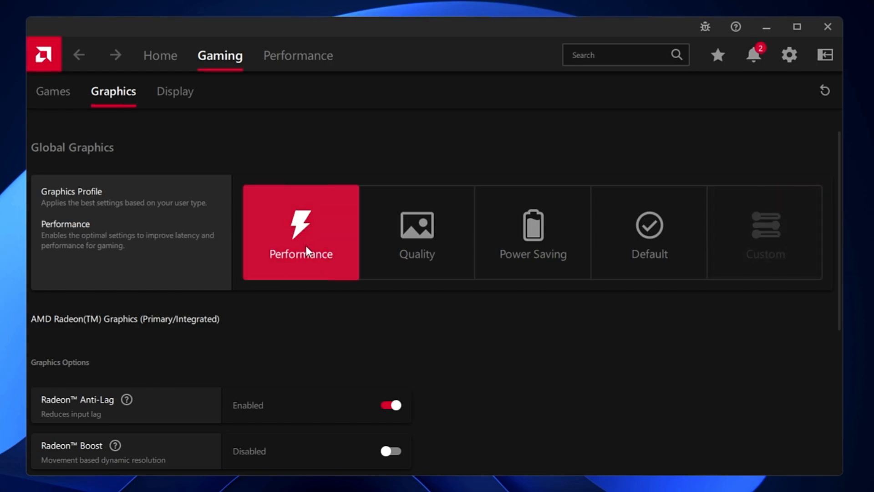
{"action": "scroll", "coordinate": [306, 259], "scroll_direction": "down", "scroll_amount": 1}
{"action": "scroll", "coordinate": [77, 296], "scroll_direction": "down", "scroll_amount": 2}
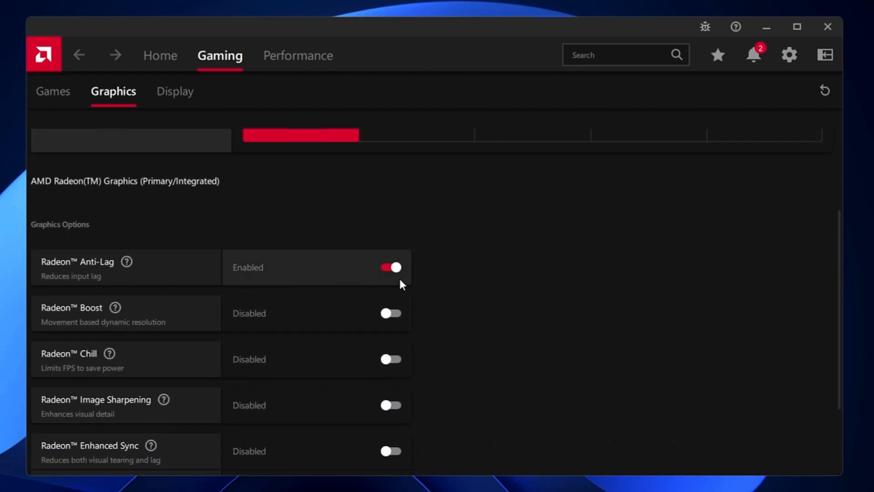
{"action": "scroll", "coordinate": [184, 292], "scroll_direction": "down", "scroll_amount": 1}
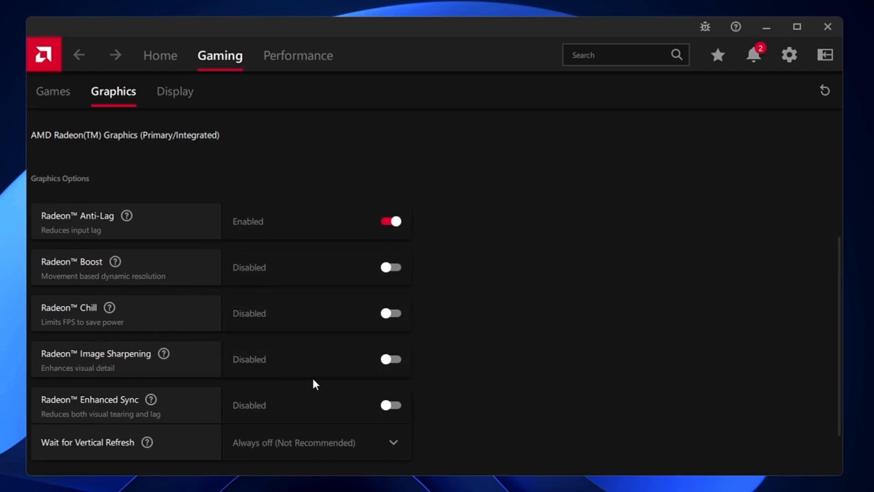
{"action": "left_click", "coordinate": [391, 362]}
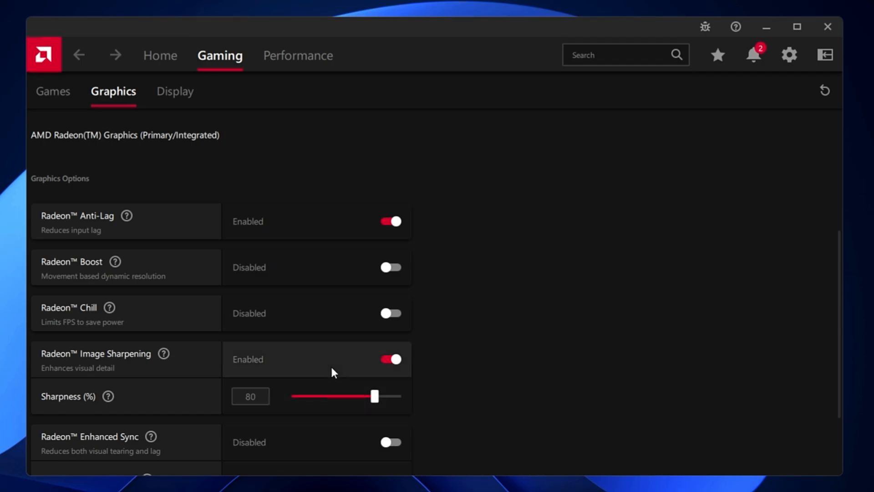
Step: Expand the advanced graphics options and examine the frame rate target control and its Max FPS value
{"action": "scroll", "coordinate": [327, 368], "scroll_direction": "down", "scroll_amount": 5}
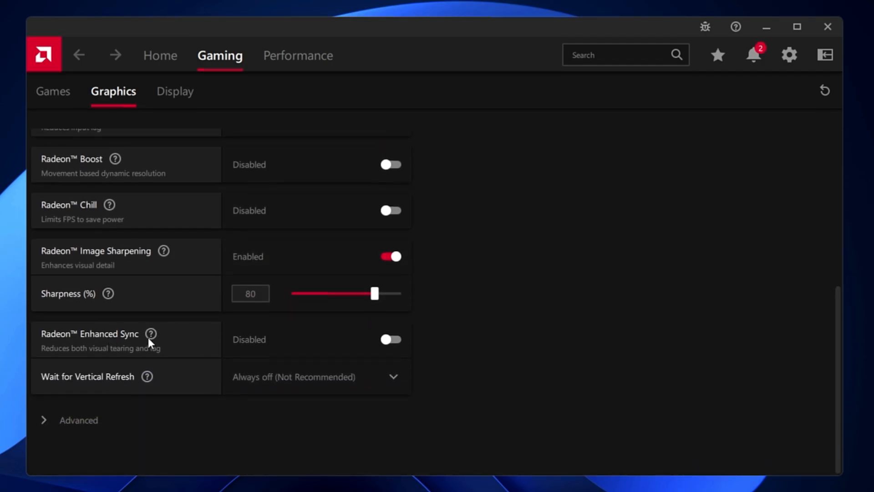
{"action": "left_click", "coordinate": [45, 420]}
{"action": "scroll", "coordinate": [159, 373], "scroll_direction": "down", "scroll_amount": 10}
{"action": "scroll", "coordinate": [82, 224], "scroll_direction": "up", "scroll_amount": 3}
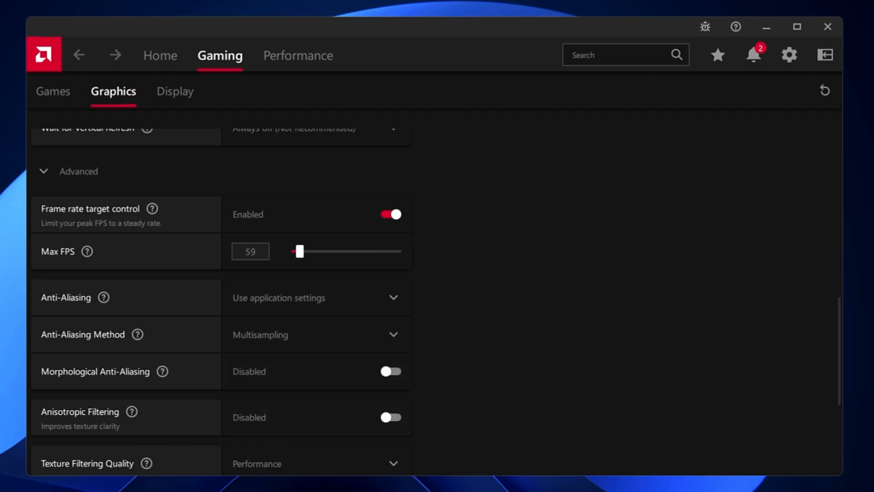
Step: Check the monitor's refresh rate in the advanced display settings of Windows Settings, and close Settings
{"action": "key", "text": "super+x"}
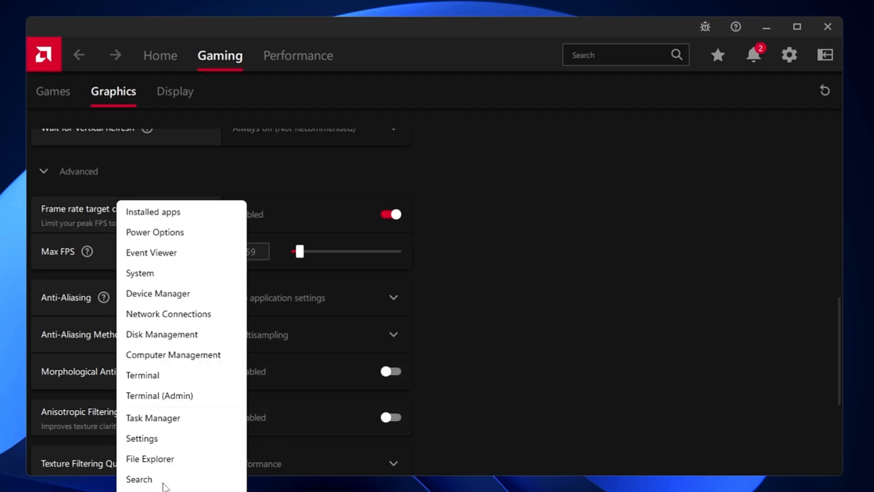
{"action": "left_click", "coordinate": [156, 438]}
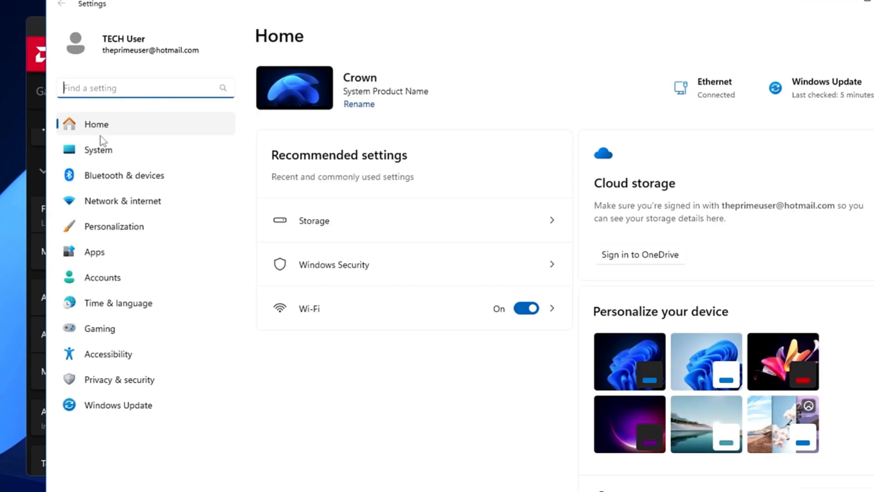
{"action": "left_click", "coordinate": [105, 150]}
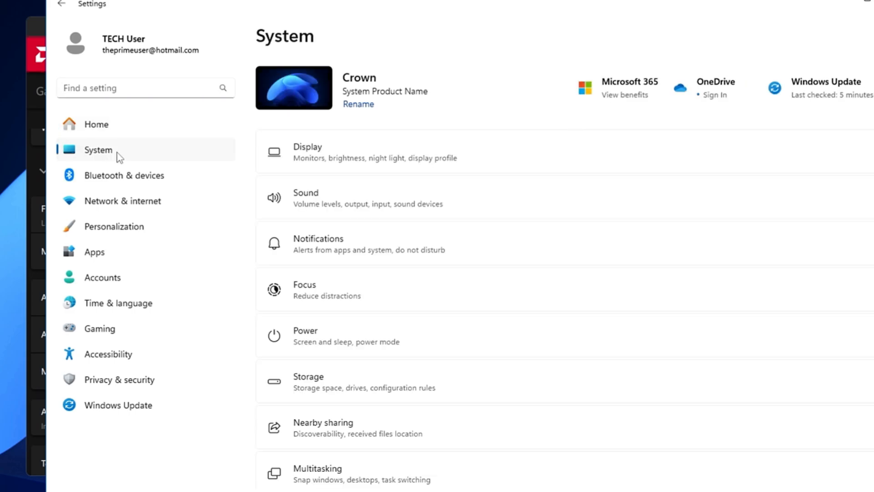
{"action": "left_click", "coordinate": [387, 159]}
{"action": "scroll", "coordinate": [343, 387], "scroll_direction": "down", "scroll_amount": 2}
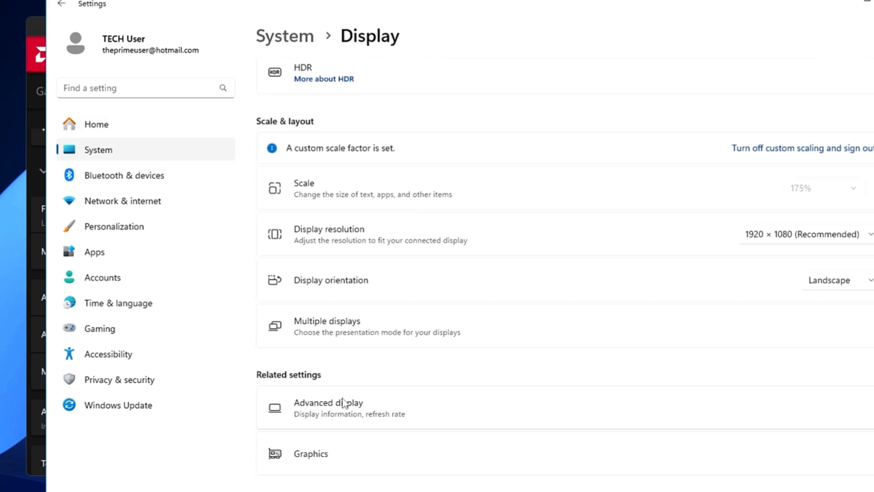
{"action": "left_click", "coordinate": [343, 400]}
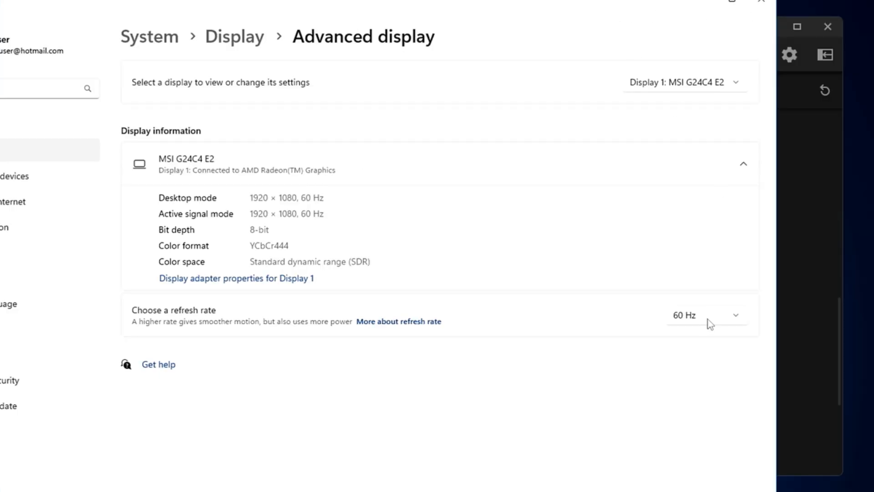
{"action": "left_click", "coordinate": [763, 4]}
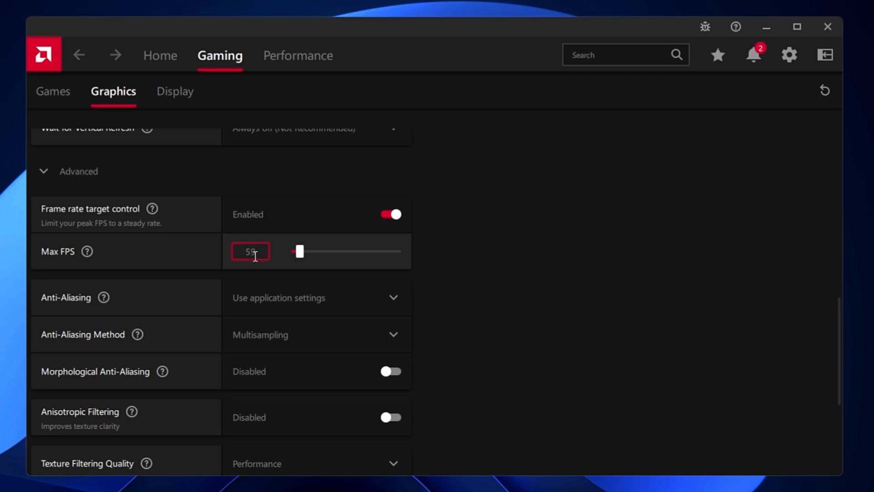
Step: Review the remaining advanced graphics options, from anti-aliasing to tessellation, plus the display settings, and close AMD Software
{"action": "scroll", "coordinate": [86, 326], "scroll_direction": "down", "scroll_amount": 2}
{"action": "scroll", "coordinate": [83, 336], "scroll_direction": "down", "scroll_amount": 1}
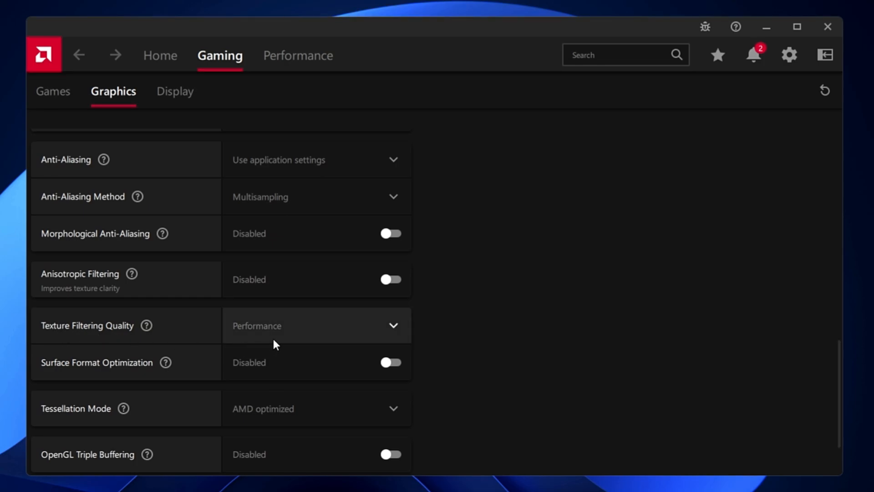
{"action": "scroll", "coordinate": [269, 343], "scroll_direction": "down", "scroll_amount": 1}
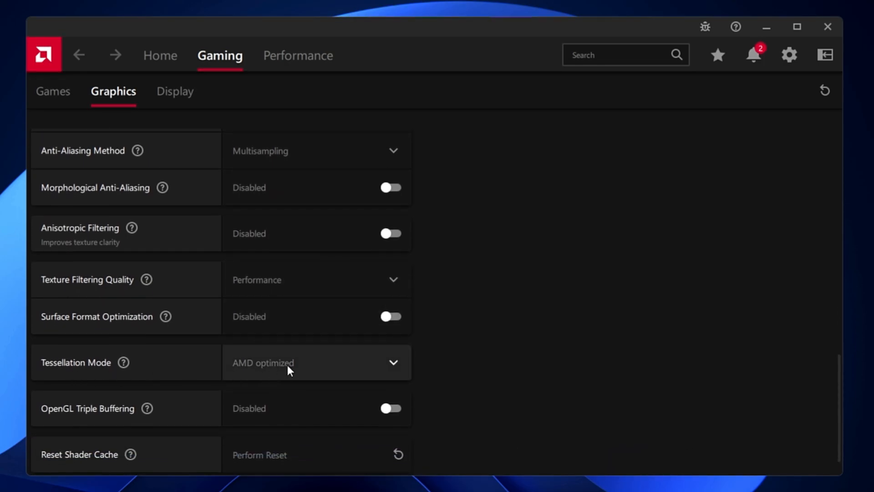
{"action": "scroll", "coordinate": [289, 369], "scroll_direction": "down", "scroll_amount": 1}
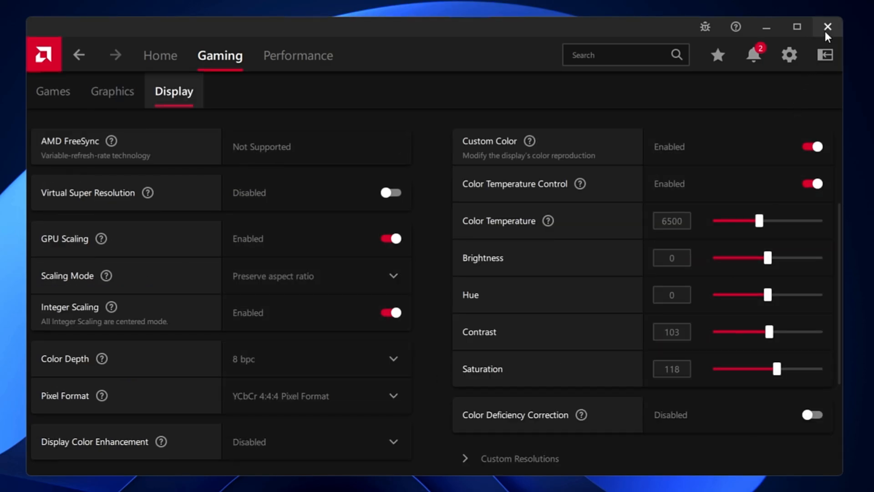
{"action": "left_click", "coordinate": [826, 33]}
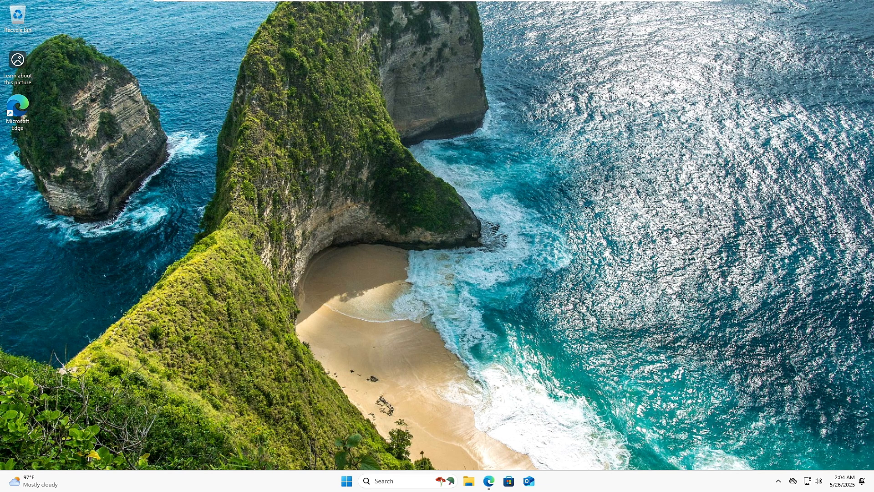
Step: Open System Properties with "sysdm.cpl" and bring up the advanced performance settings for visual effects
{"action": "left_click", "coordinate": [401, 481]}
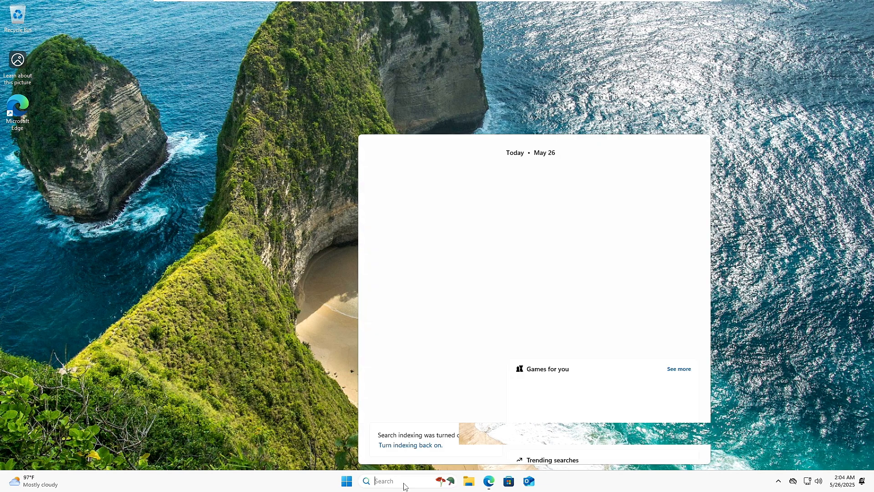
{"action": "type", "text": "sysdm.cpl"}
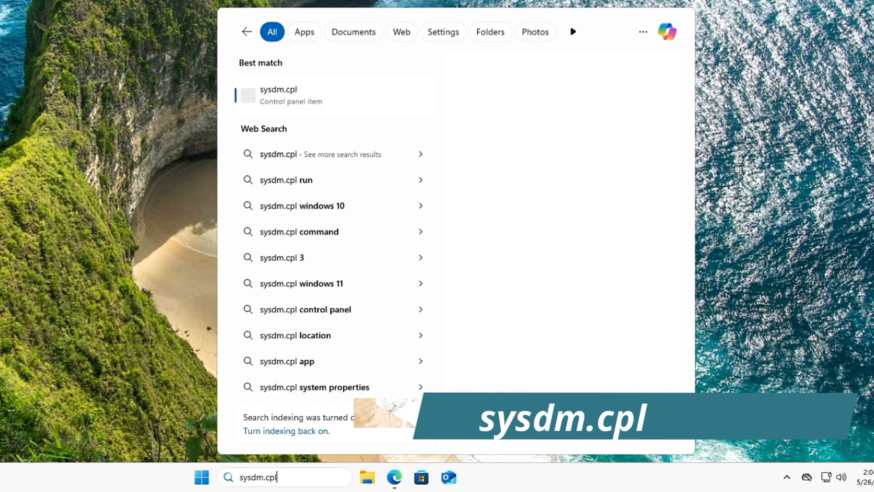
{"action": "key", "text": "Return"}
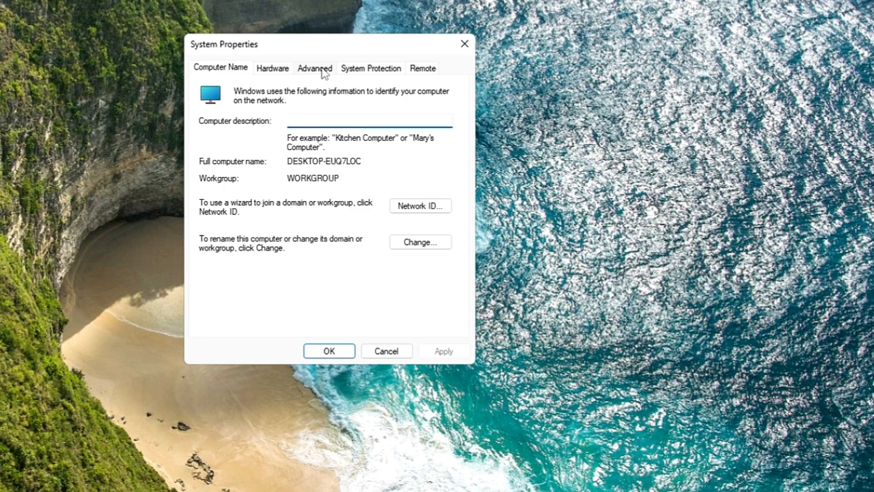
{"action": "left_click", "coordinate": [354, 27]}
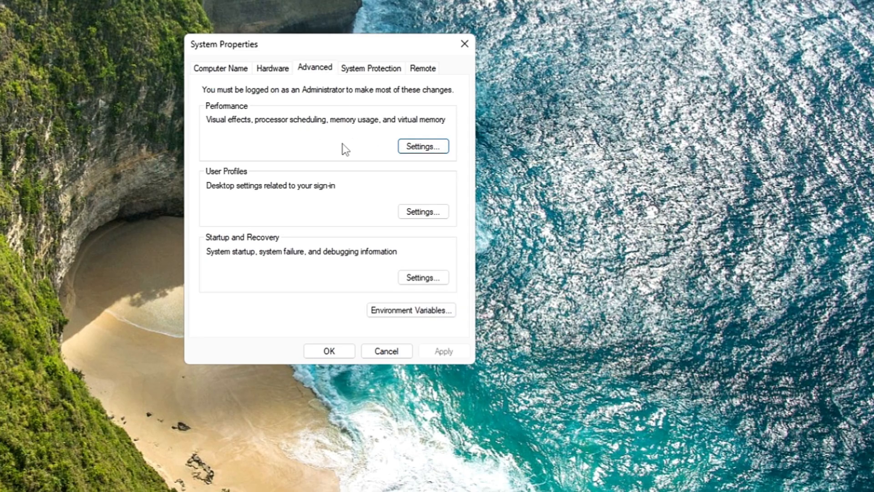
{"action": "left_click", "coordinate": [430, 150]}
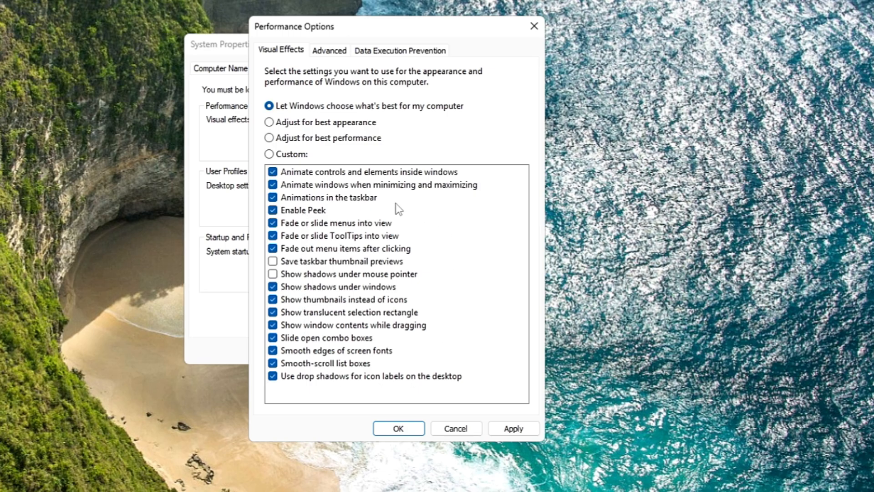
Step: Adjust visual effects for best performance, keeping only window minimize/maximize animation, thumbnails instead of icons and smooth font edges, and apply the changes
{"action": "left_click", "coordinate": [290, 138]}
{"action": "left_click", "coordinate": [312, 186]}
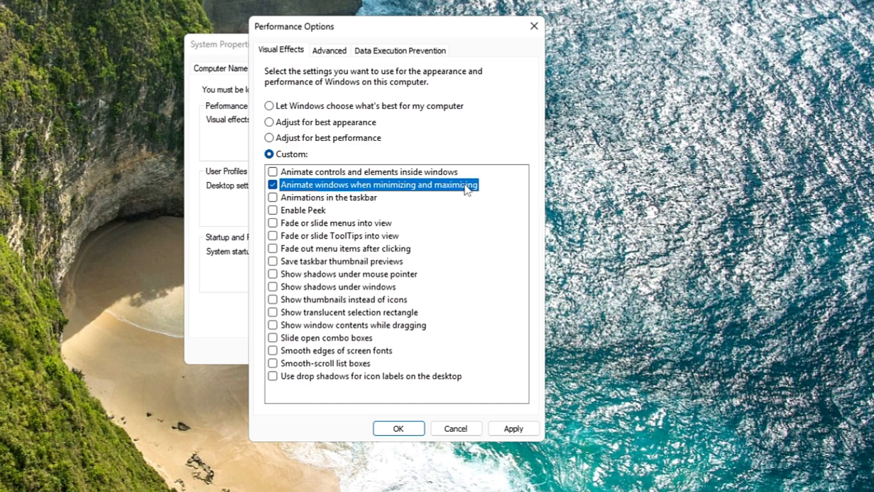
{"action": "left_click", "coordinate": [341, 299]}
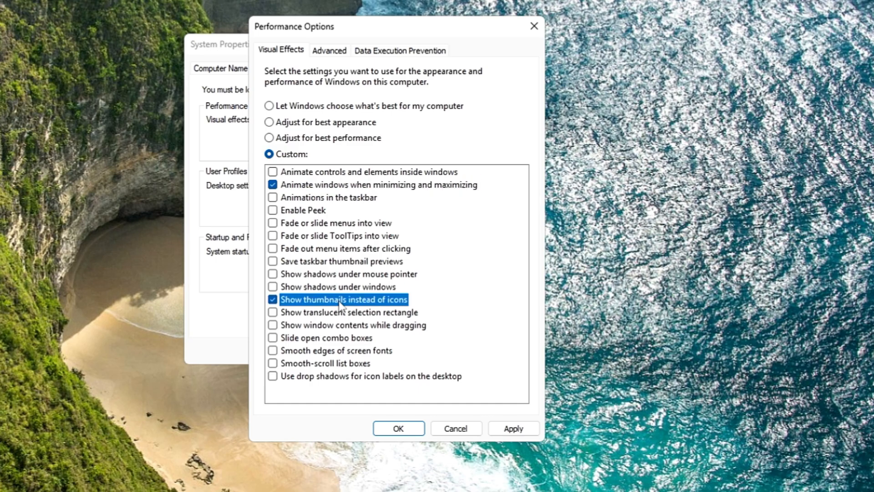
{"action": "left_click", "coordinate": [325, 351]}
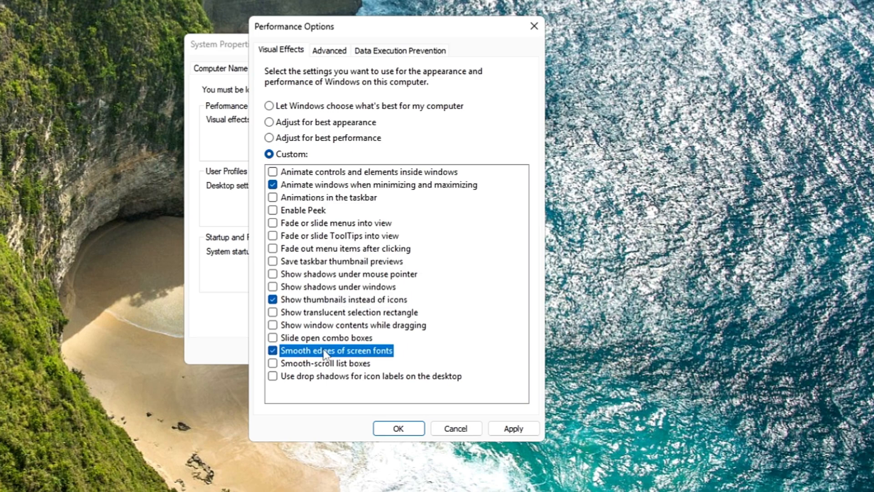
{"action": "left_click", "coordinate": [512, 427]}
{"action": "left_click", "coordinate": [404, 430]}
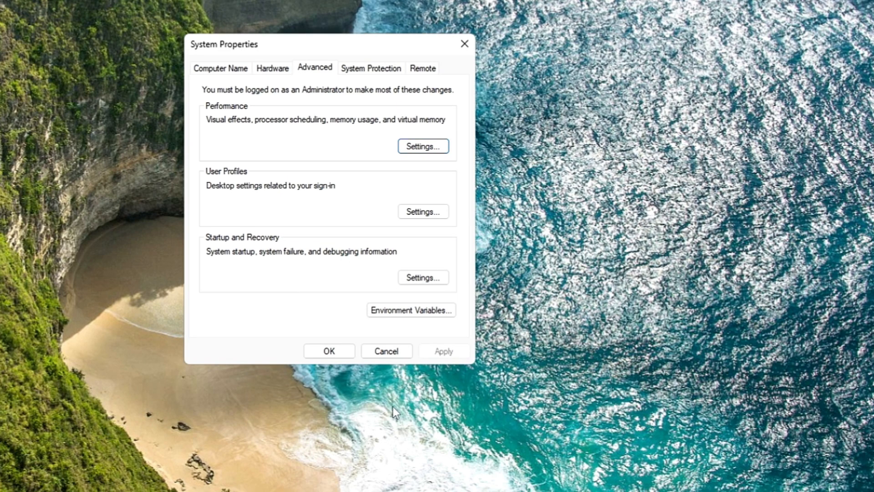
{"action": "left_click", "coordinate": [346, 351]}
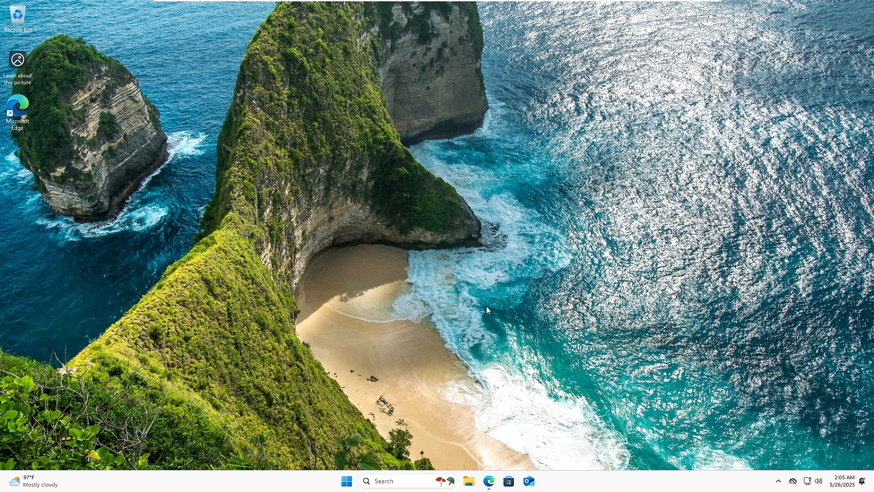
Step: Search Windows for "registry" and open Registry Editor, allowing it to make changes
{"action": "left_click", "coordinate": [403, 477]}
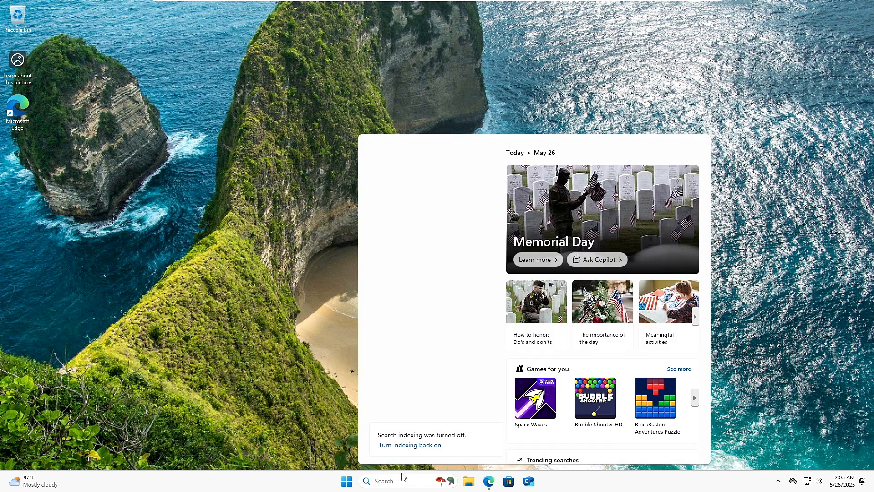
{"action": "type", "text": "registry"}
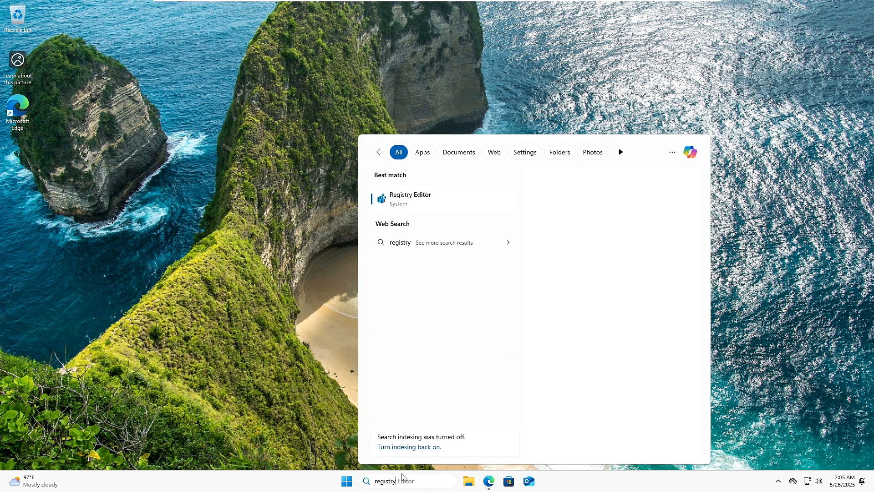
{"action": "left_click", "coordinate": [429, 195]}
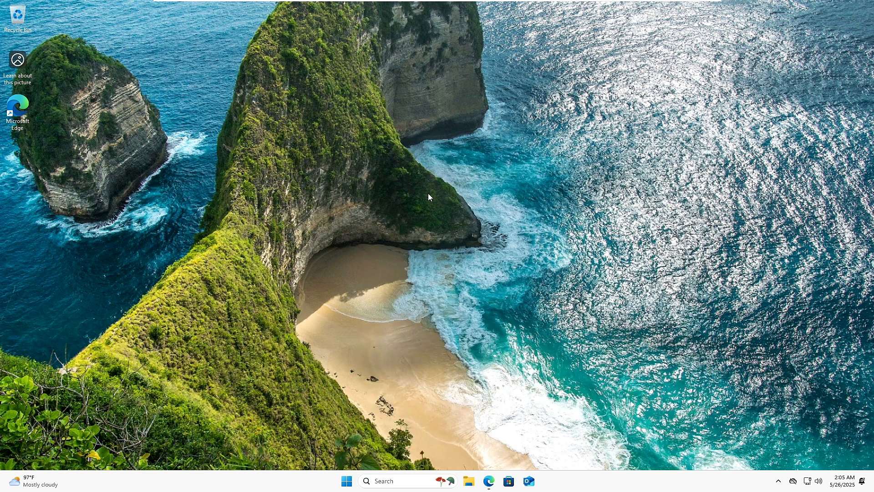
{"action": "left_click", "coordinate": [405, 314]}
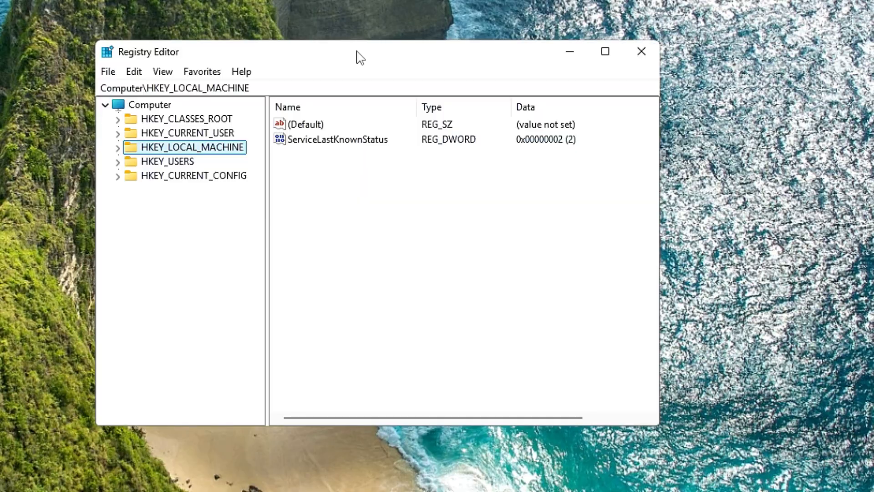
Step: Enlarge the Registry Editor window and go to Computer\HKEY_LOCAL_MACHINE\SOFTWARE\Microsoft\Windows NT\CurrentVersion\Multimedia\SystemProfile\Tasks\Games
{"action": "left_click_drag", "start_coordinate": [659, 425], "coordinate": [702, 454]}
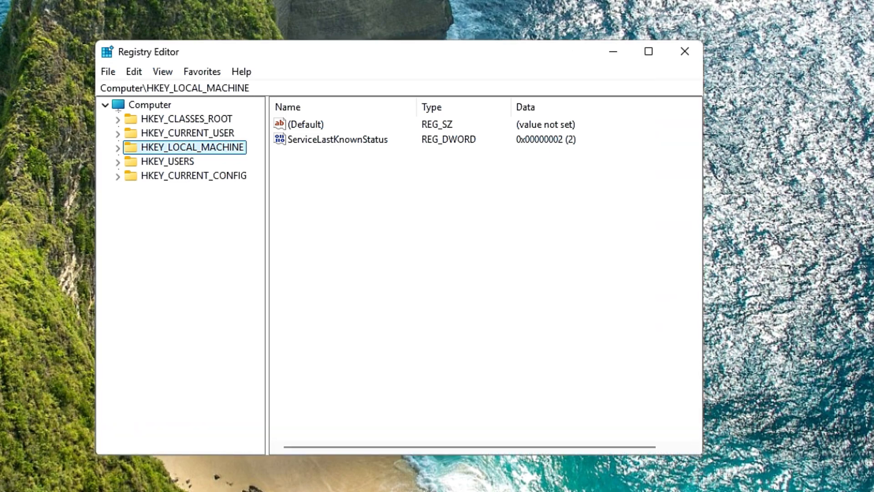
{"action": "left_click", "coordinate": [250, 88]}
{"action": "left_click_drag", "start_coordinate": [250, 88], "coordinate": [99, 88]}
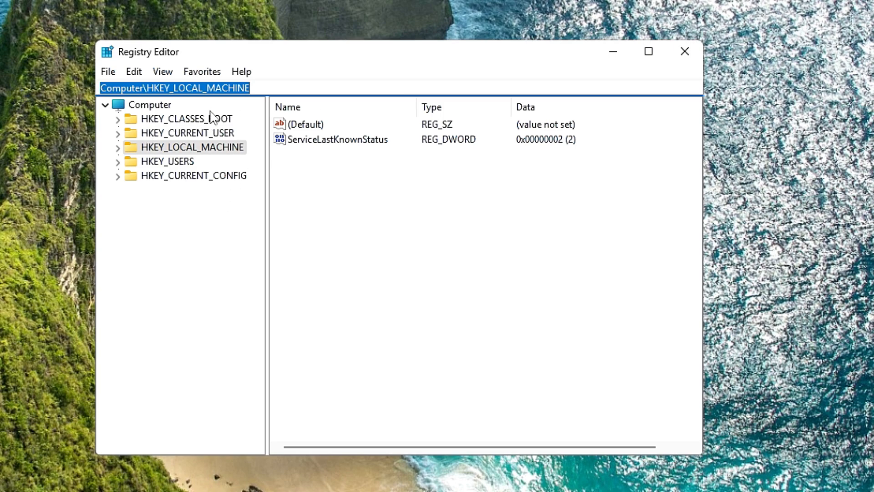
{"action": "type", "text": "Computer\\HKEY_LOCAL_MACHINE\\SOFTWARE\\Microsoft\\Windows NT\\CurrentVersion\\Multimedia\\SystemProfile\\Tasks\\Games"}
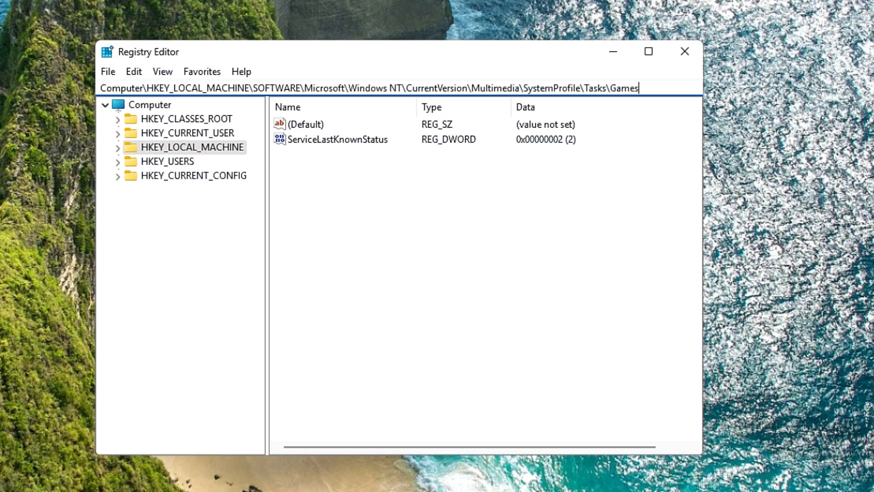
{"action": "key", "text": "Return"}
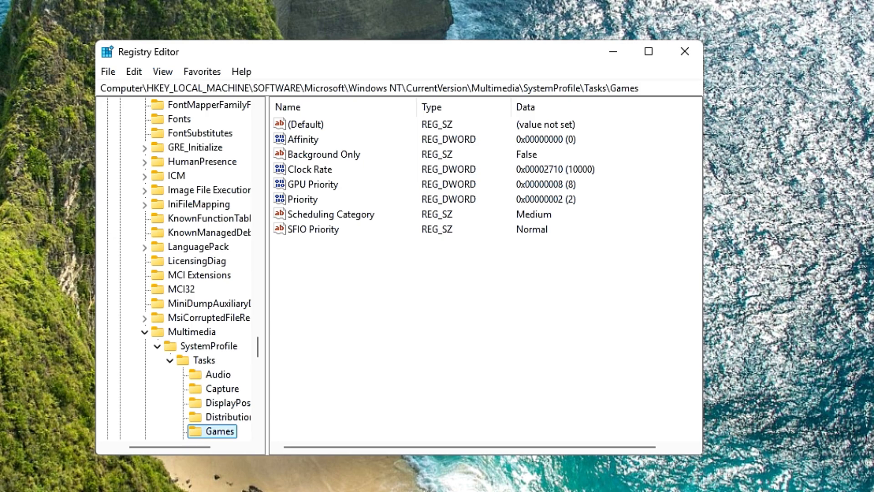
{"action": "scroll", "coordinate": [211, 256], "scroll_direction": "down", "scroll_amount": 1}
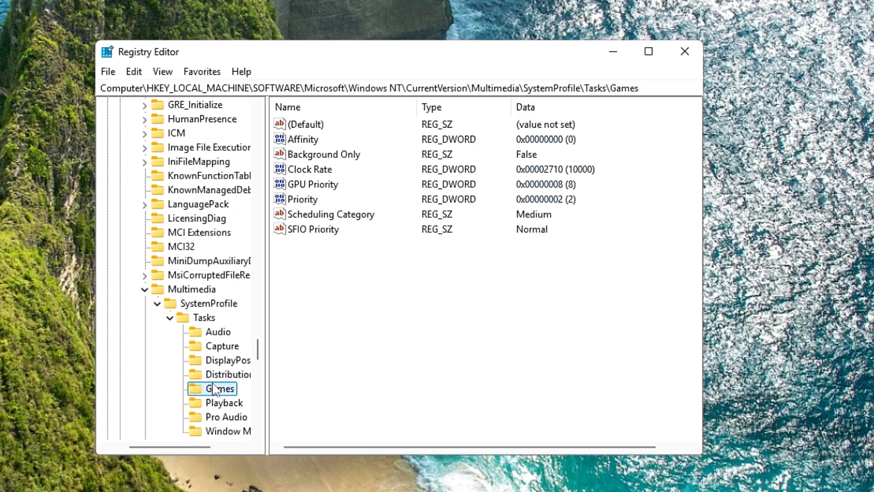
{"action": "left_click", "coordinate": [323, 189]}
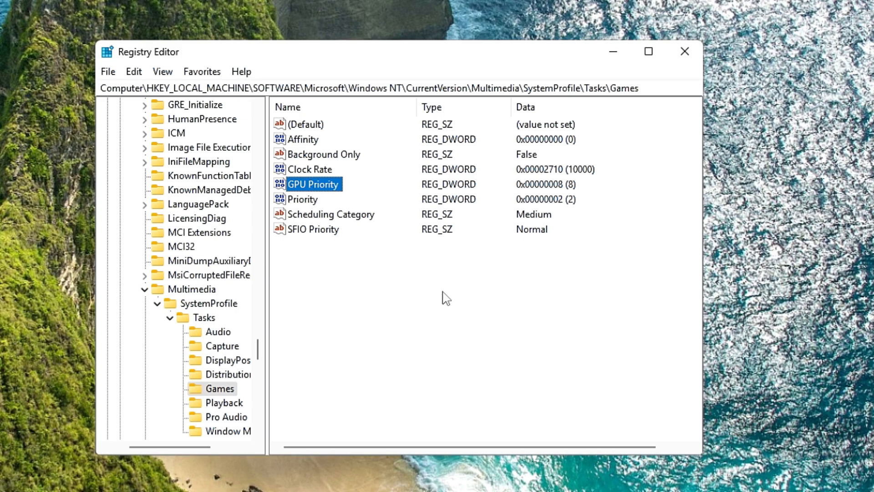
{"action": "right_click", "coordinate": [424, 289]}
{"action": "mouse_move", "coordinate": [470, 302]}
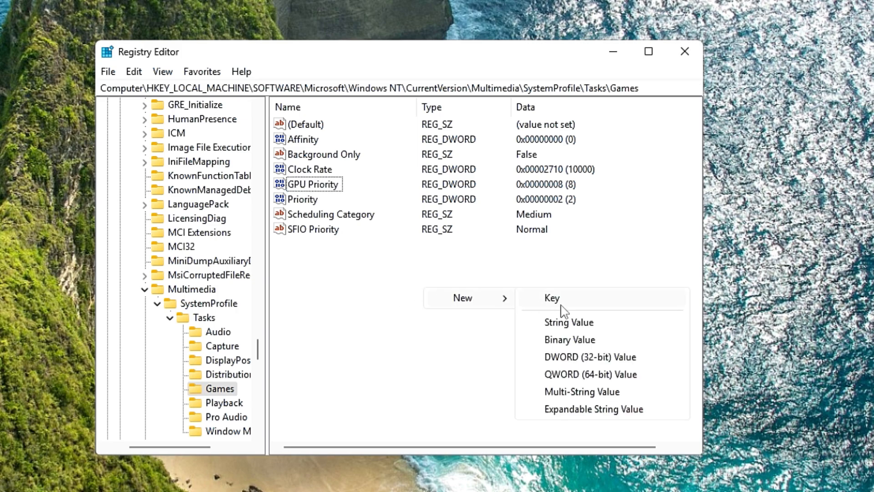
{"action": "left_click", "coordinate": [572, 357]}
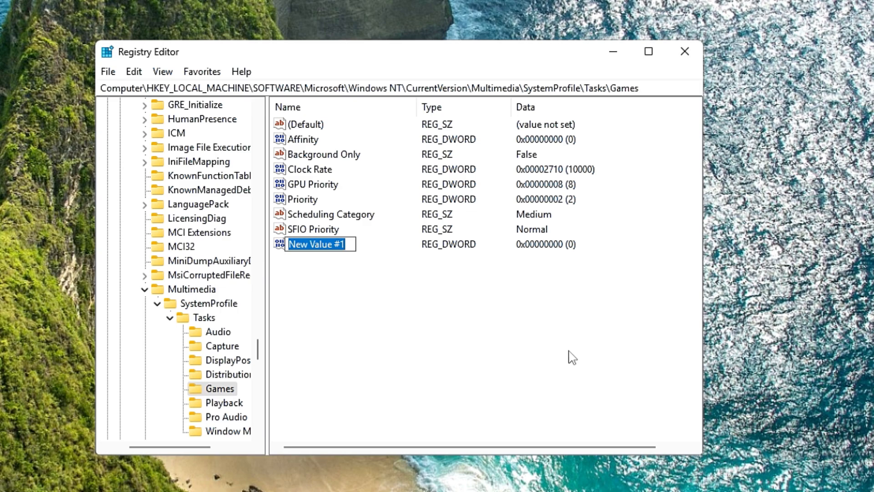
{"action": "type", "text": "GPU Per"}
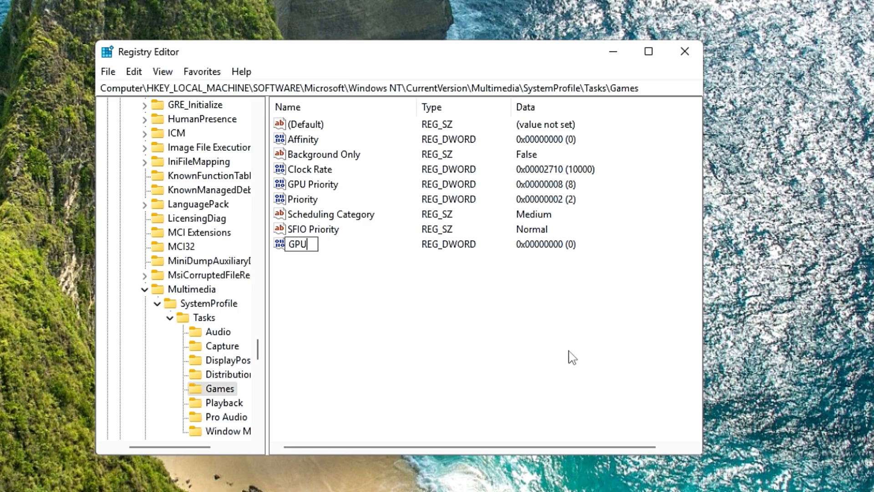
{"action": "key", "text": "BackSpace"}
{"action": "key", "text": "BackSpace"}
{"action": "key", "text": "BackSpace"}
{"action": "key", "text": "BackSpace"}
{"action": "key", "text": "BackSpace"}
{"action": "key", "text": "BackSpace"}
{"action": "key", "text": "BackSpace"}
{"action": "key", "text": "Return"}
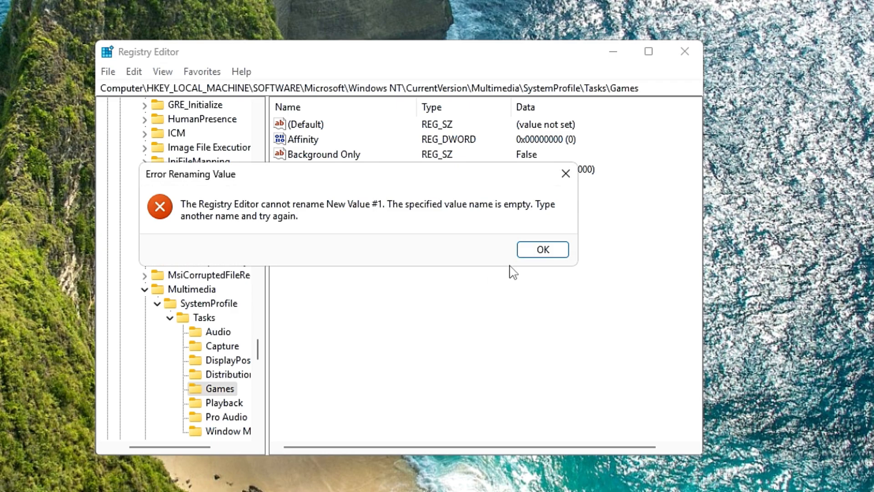
{"action": "left_click", "coordinate": [539, 248]}
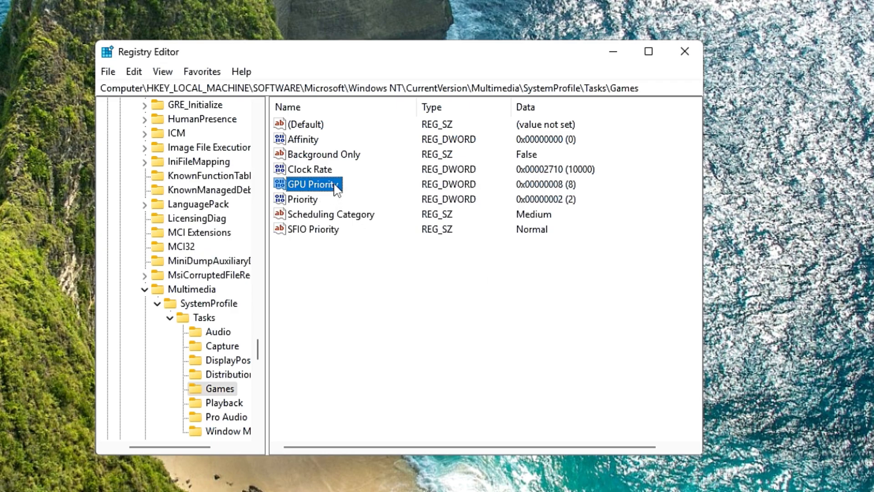
Step: Confirm the Games key's GPU Priority as 8 in decimal base, and set its Priority value to 6 in decimal base
{"action": "double_click", "coordinate": [336, 184]}
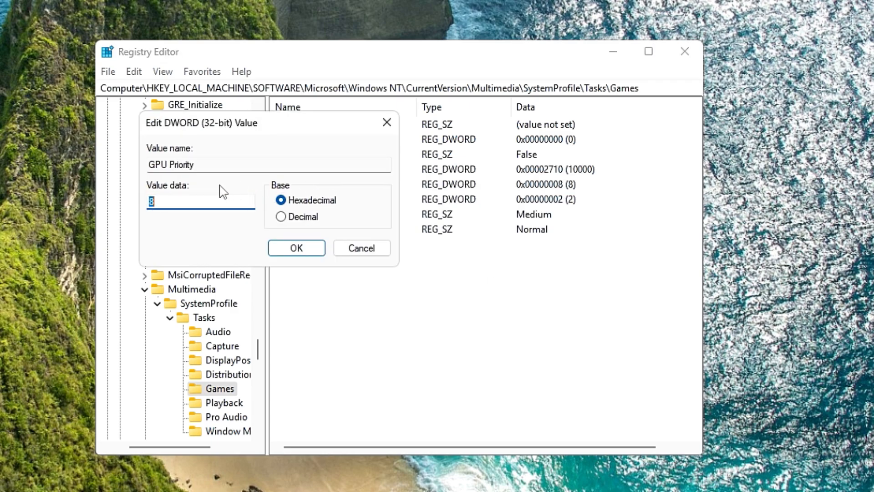
{"action": "left_click", "coordinate": [281, 216]}
{"action": "left_click", "coordinate": [287, 249]}
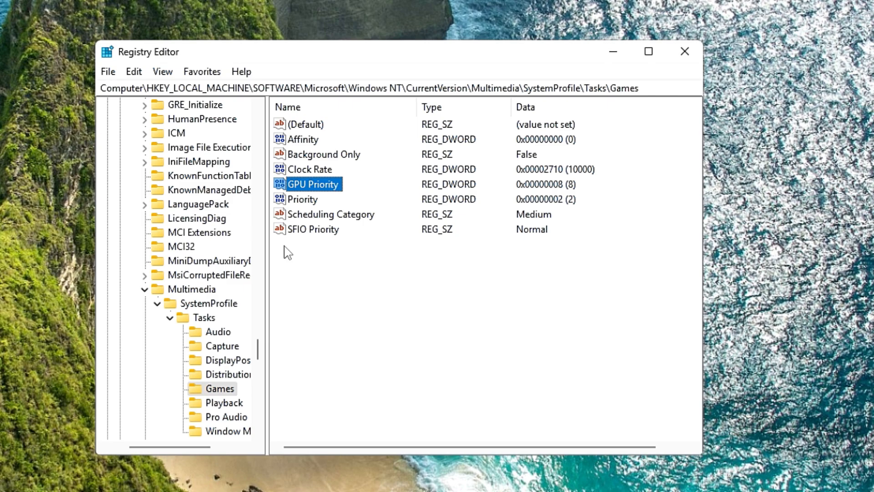
{"action": "left_click", "coordinate": [304, 200]}
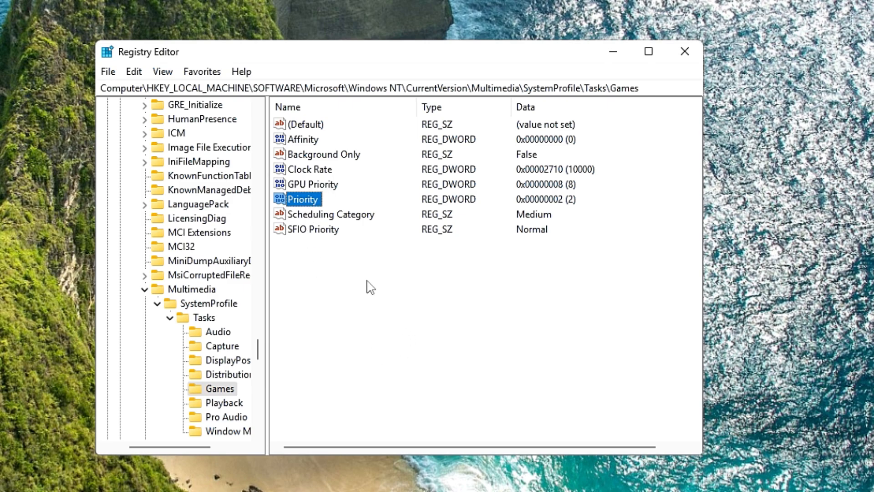
{"action": "double_click", "coordinate": [303, 199]}
{"action": "type", "text": "6"}
{"action": "left_click", "coordinate": [281, 216]}
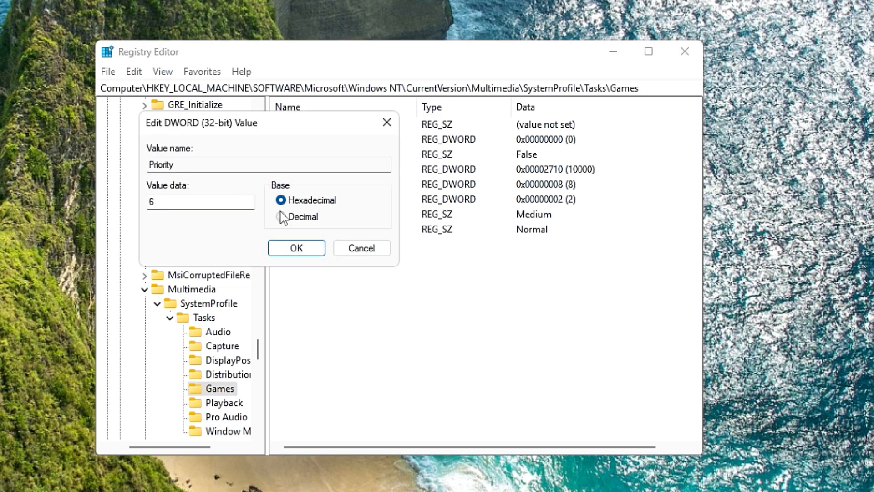
{"action": "left_click", "coordinate": [315, 250]}
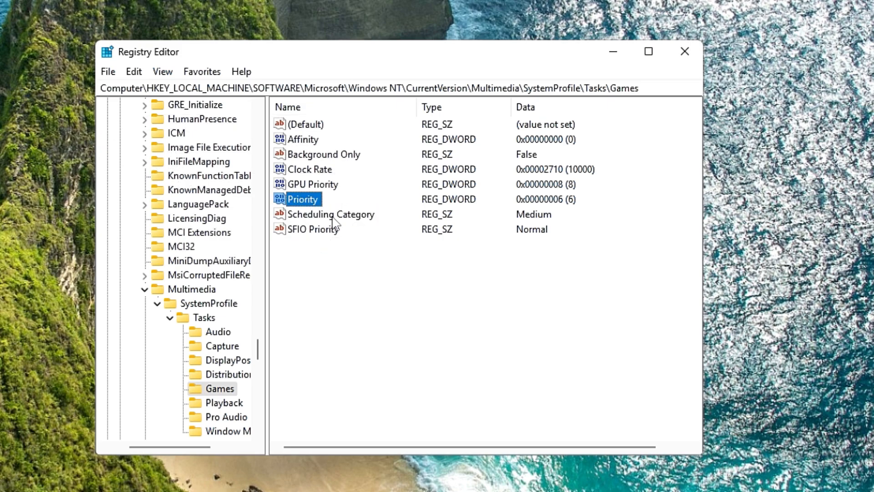
{"action": "left_click", "coordinate": [332, 216]}
{"action": "left_click", "coordinate": [312, 248]}
{"action": "left_click", "coordinate": [285, 216]}
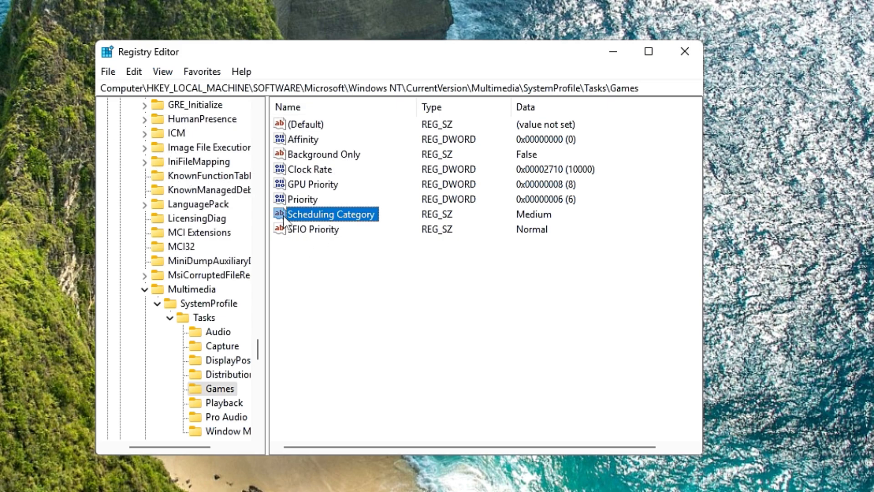
{"action": "right_click", "coordinate": [412, 283]}
{"action": "mouse_move", "coordinate": [435, 294]}
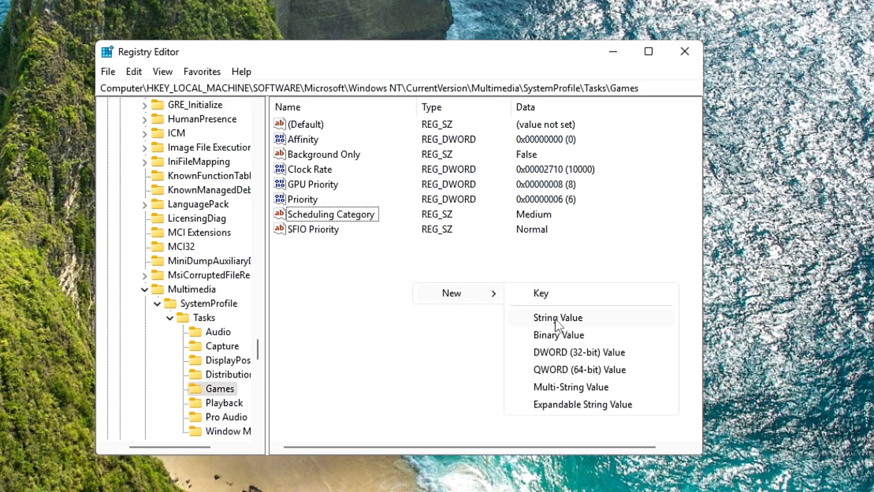
{"action": "left_click", "coordinate": [335, 240]}
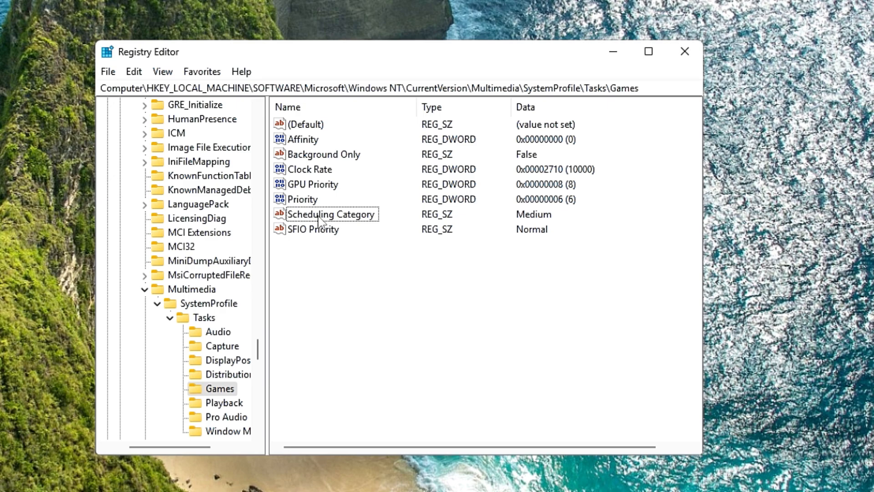
Step: Set the Scheduling Category and SFIO Priority strings of the Games key to High
{"action": "double_click", "coordinate": [338, 215]}
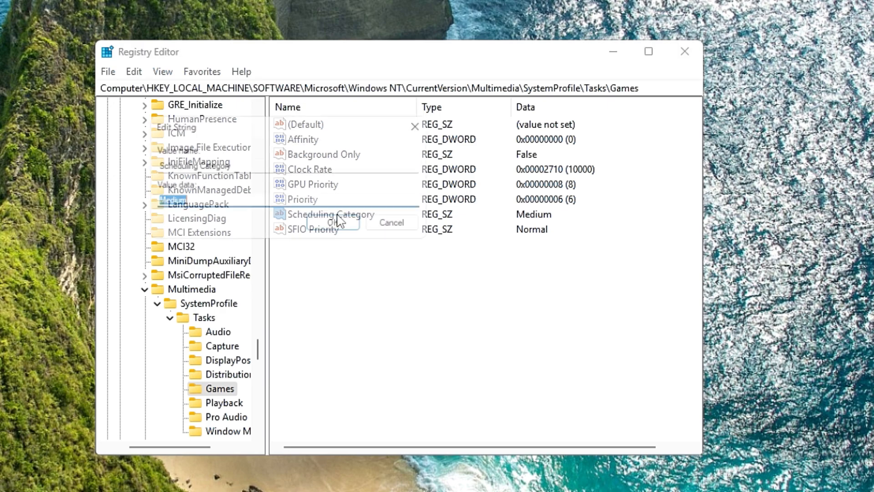
{"action": "type", "text": "High"}
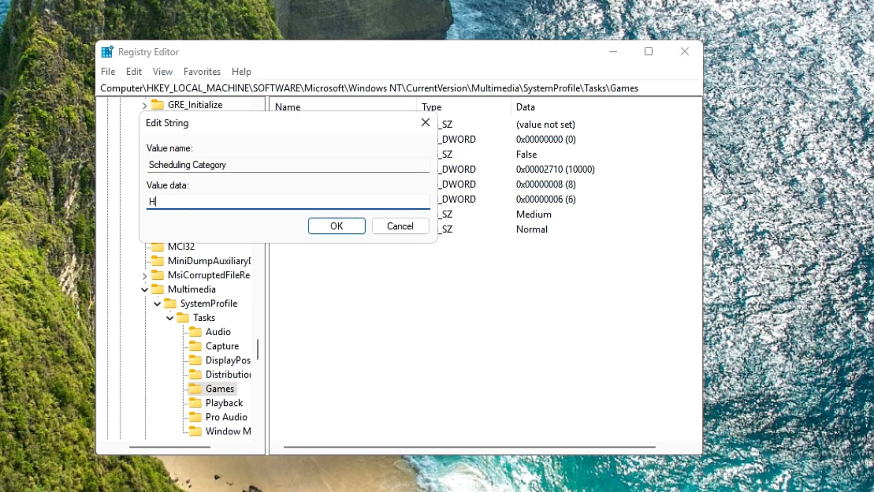
{"action": "left_click", "coordinate": [336, 226]}
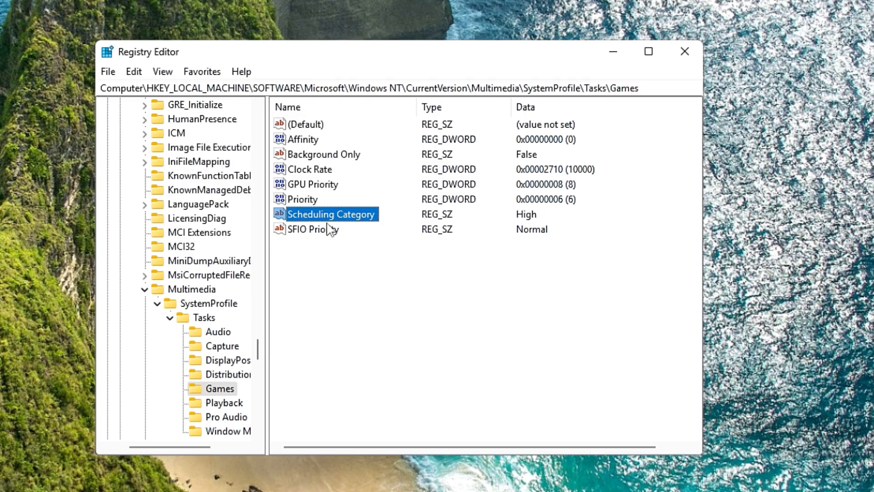
{"action": "left_click", "coordinate": [309, 231]}
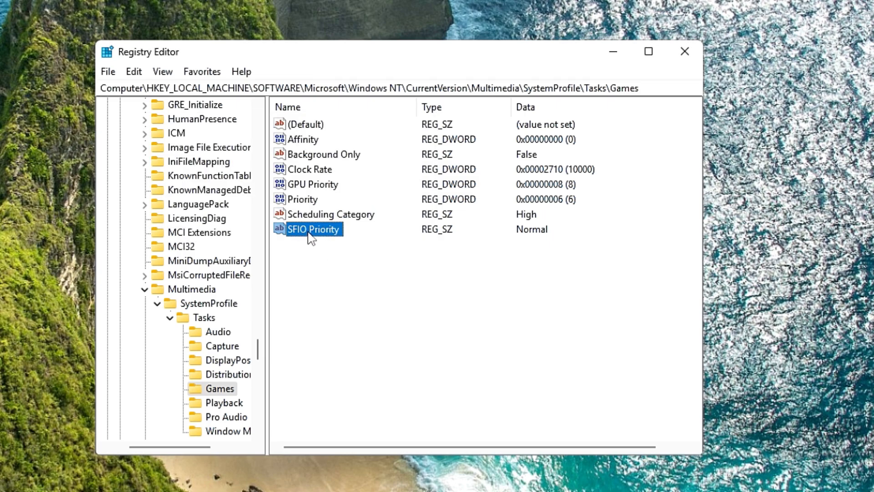
{"action": "double_click", "coordinate": [326, 233]}
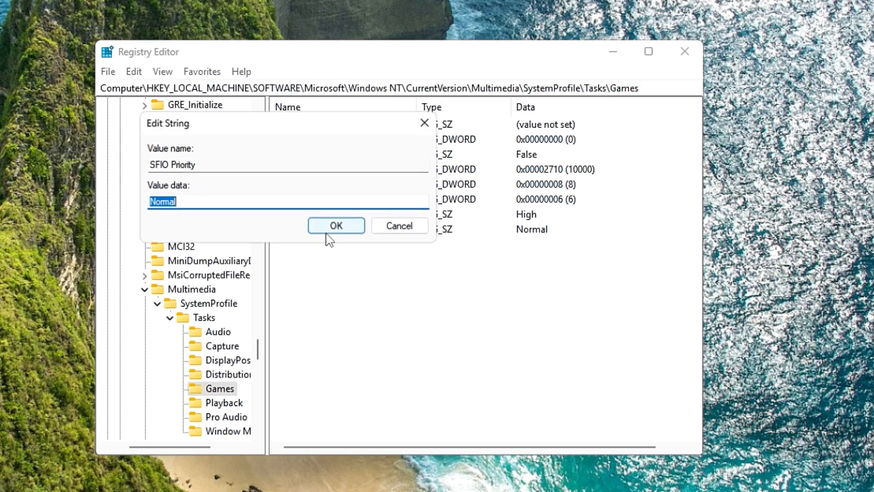
{"action": "type", "text": "High"}
{"action": "left_click", "coordinate": [339, 228]}
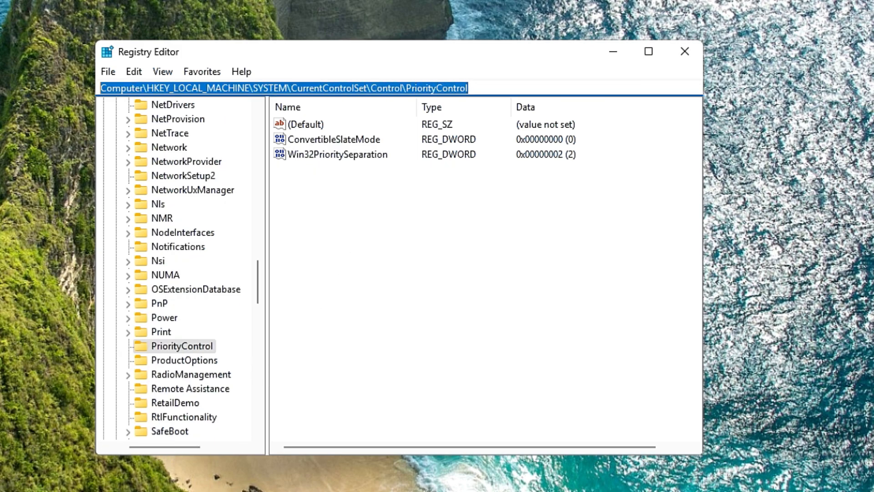
Step: Go to the registry key Computer\HKEY_LOCAL_MACHINE\SYSTEM\CurrentControlSet\Control\PriorityControl
{"action": "type", "text": "Computer\\HKEY_LOCAL_MACHINE\\SYSTEM\\CurrentControlSet\\Control\\PriorityControl"}
{"action": "key", "text": "Return"}
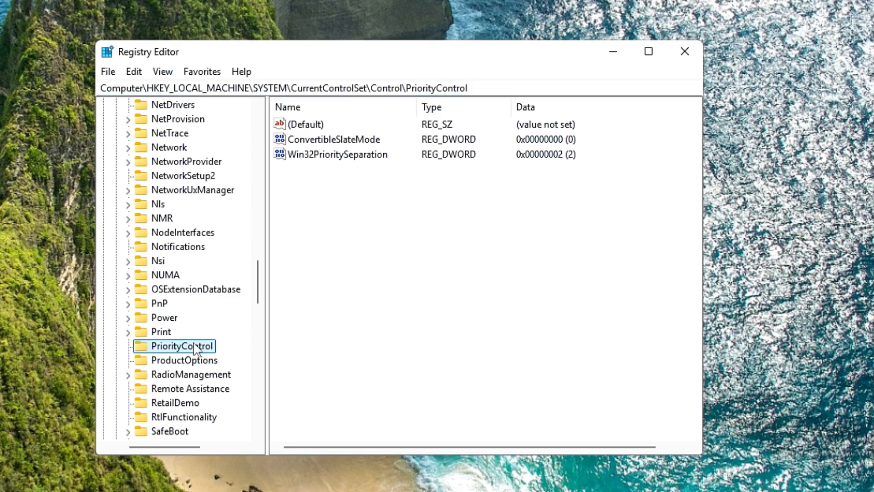
{"action": "left_click", "coordinate": [360, 200]}
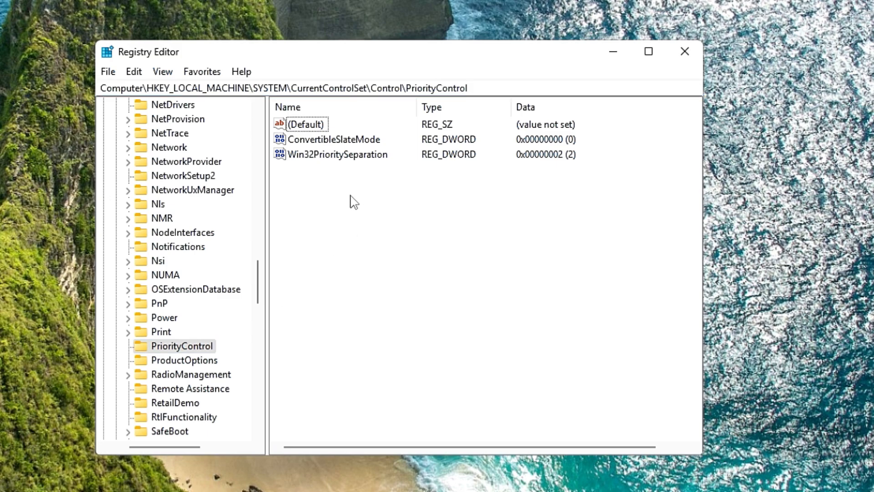
Step: Enter 38 in hexadecimal as the Win32PrioritySeparation value, switch its base to decimal and confirm
{"action": "left_click", "coordinate": [323, 156]}
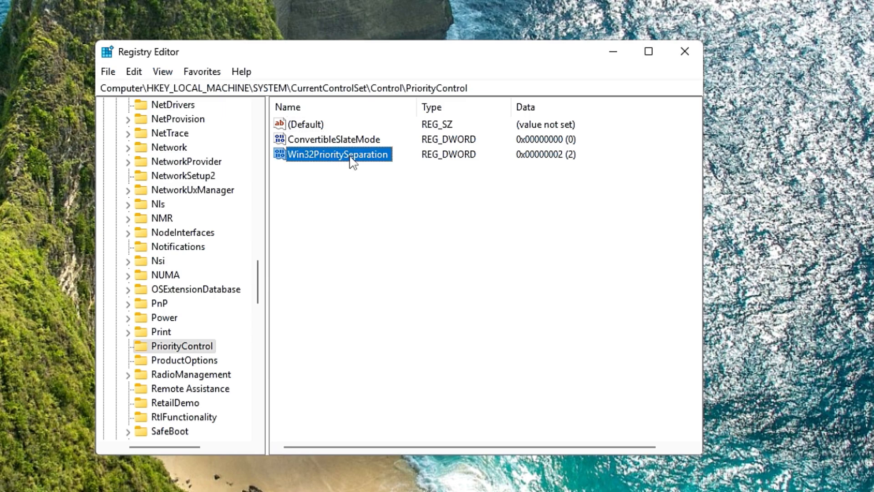
{"action": "double_click", "coordinate": [332, 157]}
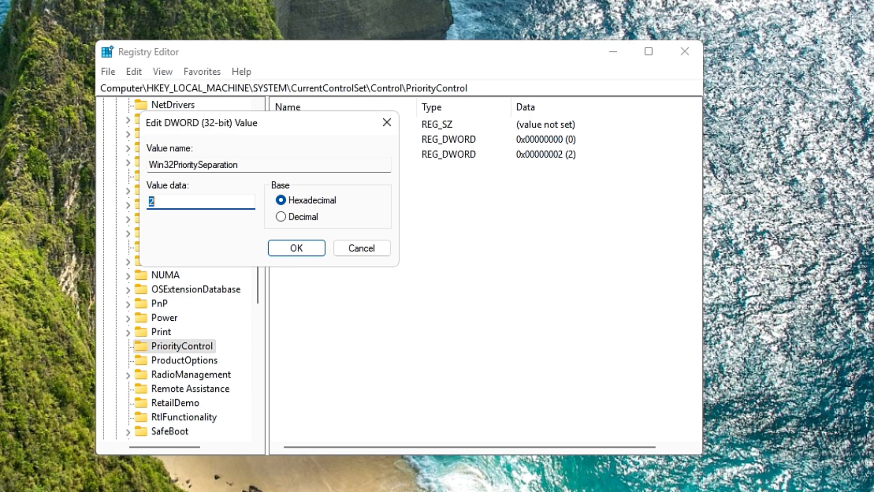
{"action": "type", "text": "38"}
{"action": "left_click", "coordinate": [282, 217]}
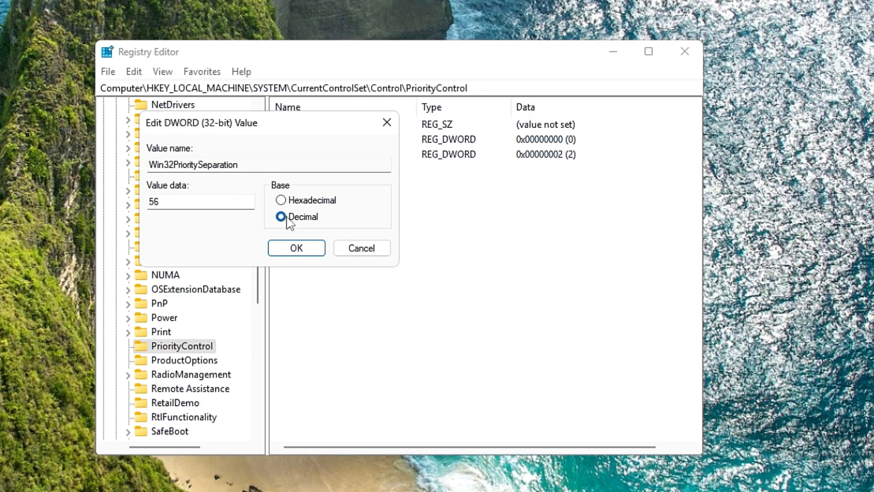
{"action": "left_click", "coordinate": [296, 248]}
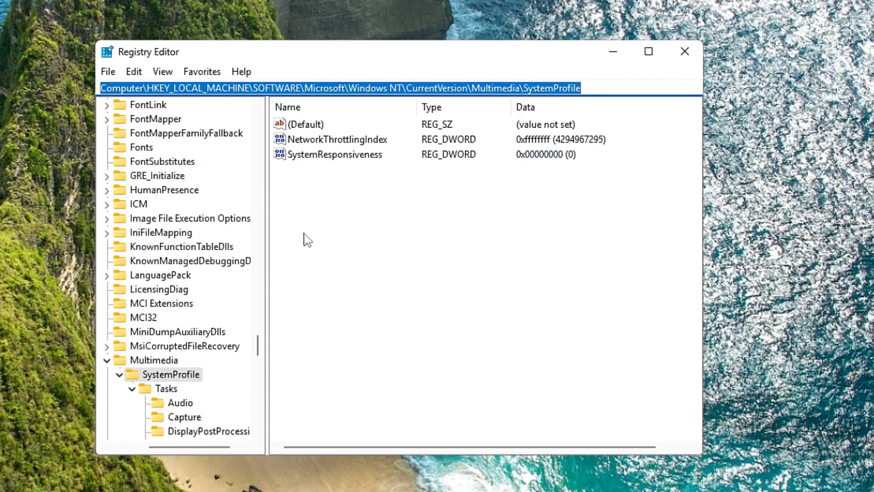
Step: Confirm the SystemProfile key's NetworkThrottlingIndex as ffffffff and its SystemResponsiveness as 0, both in hexadecimal base
{"action": "left_click", "coordinate": [167, 374]}
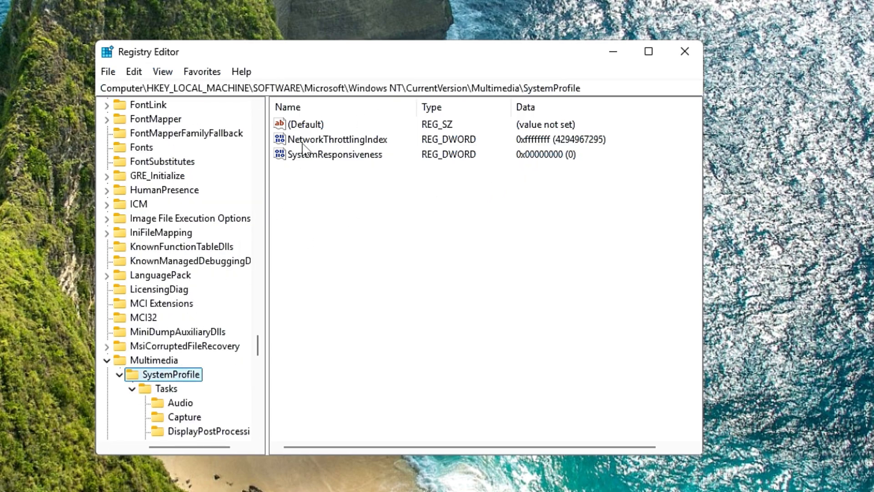
{"action": "left_click", "coordinate": [323, 156]}
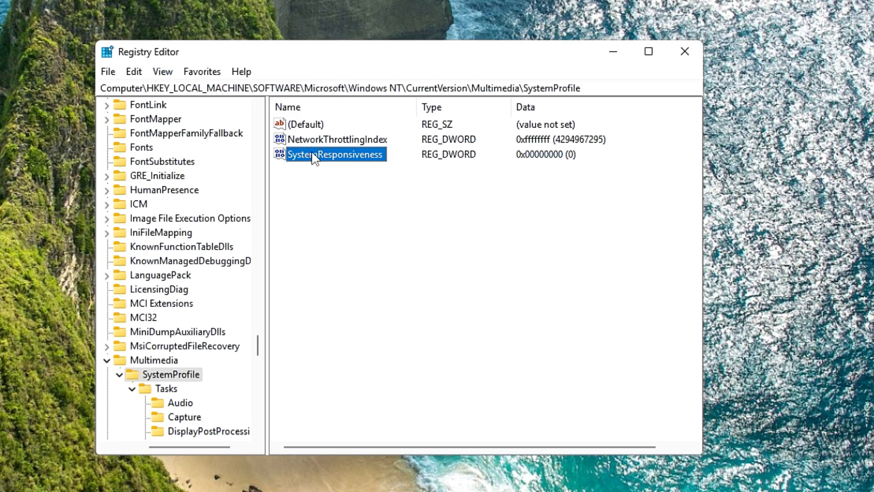
{"action": "left_click", "coordinate": [324, 138]}
{"action": "left_click", "coordinate": [317, 179]}
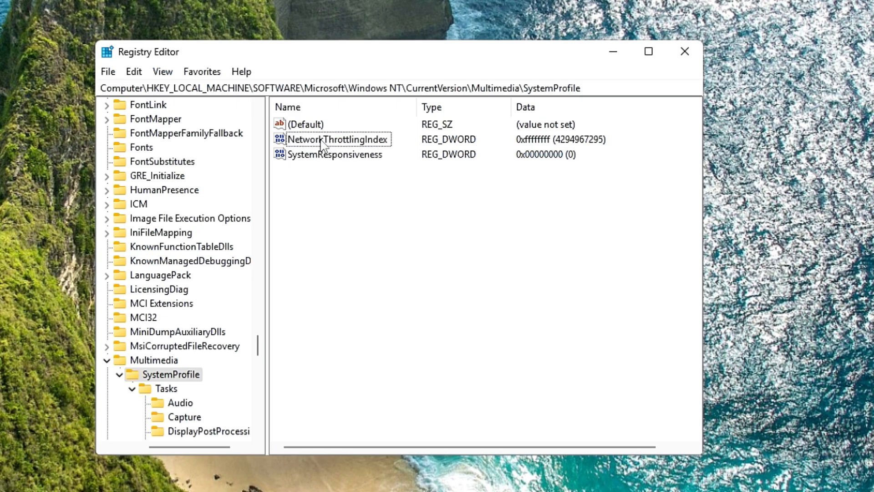
{"action": "double_click", "coordinate": [338, 144]}
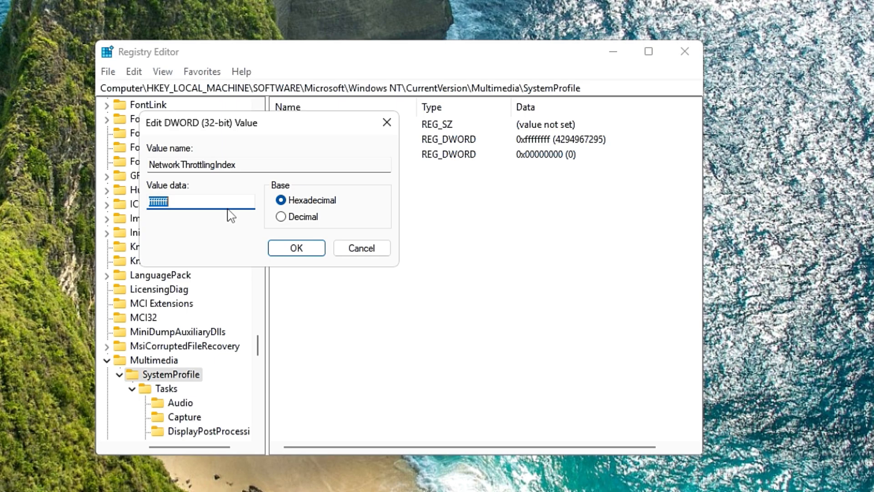
{"action": "left_click", "coordinate": [182, 202]}
{"action": "left_click", "coordinate": [295, 253]}
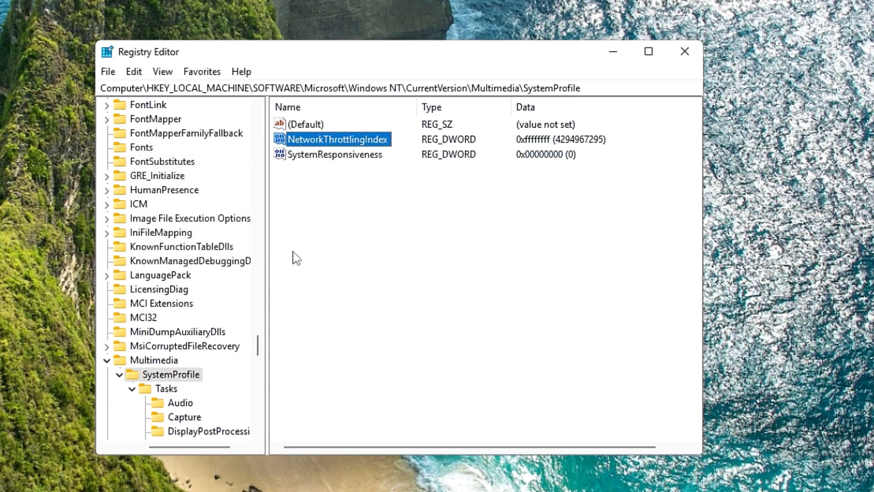
{"action": "double_click", "coordinate": [325, 157]}
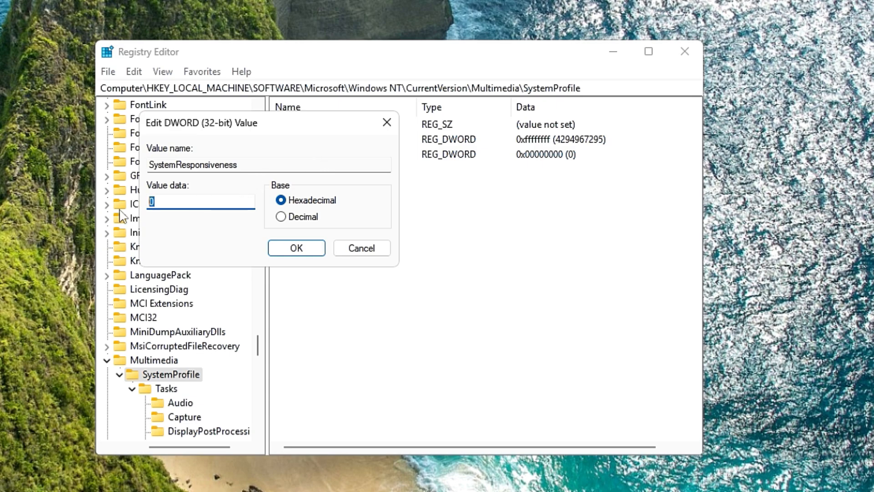
{"action": "left_click", "coordinate": [287, 248]}
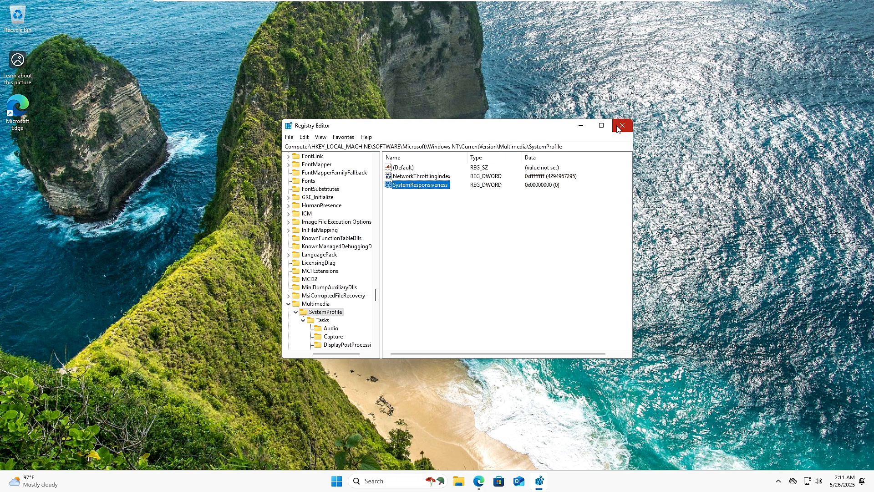
Step: Close the Registry Editor and restart the computer to apply the registry changes
{"action": "left_click", "coordinate": [684, 51]}
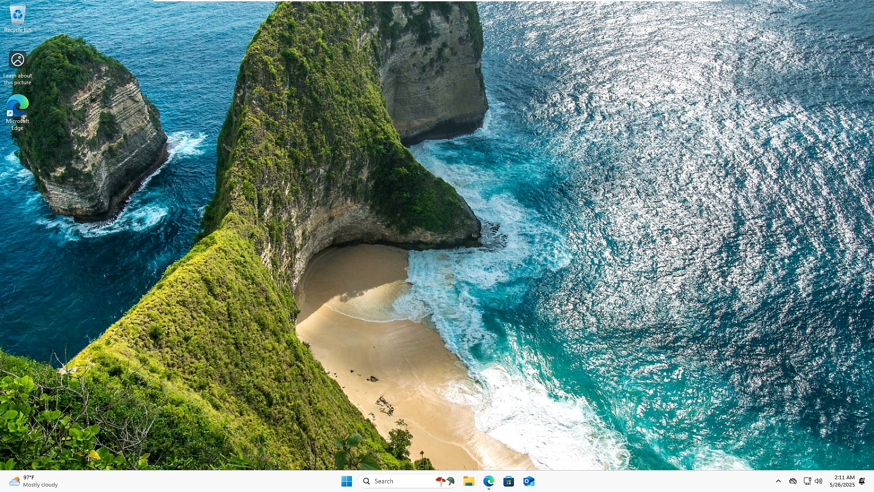
{"action": "left_click", "coordinate": [347, 484]}
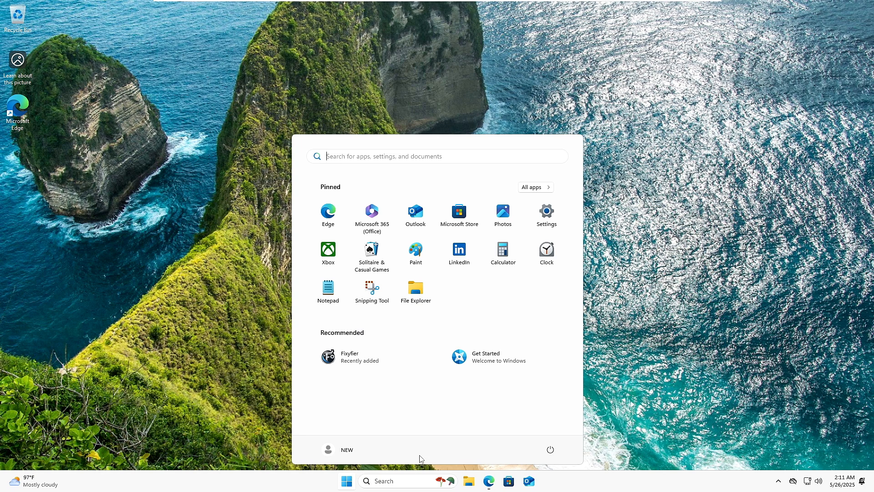
{"action": "left_click", "coordinate": [553, 448]}
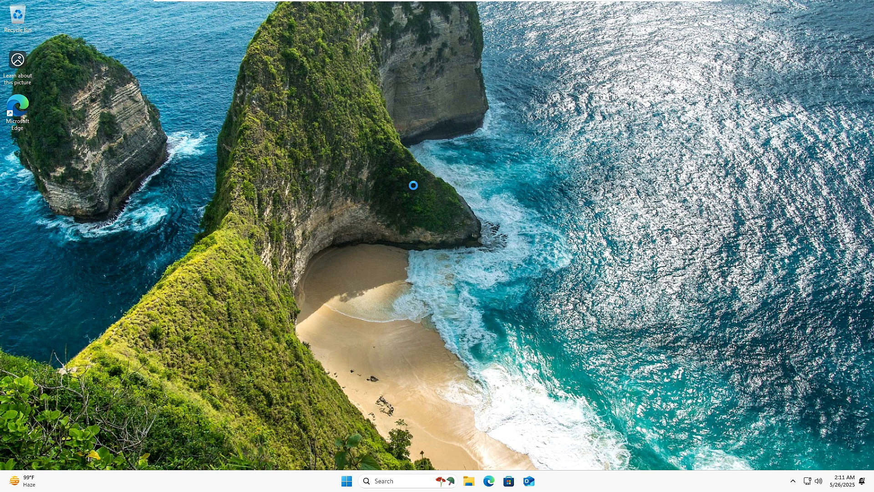
{"action": "right_click", "coordinate": [414, 186]}
{"action": "left_click", "coordinate": [360, 187]}
{"action": "right_click", "coordinate": [399, 165]}
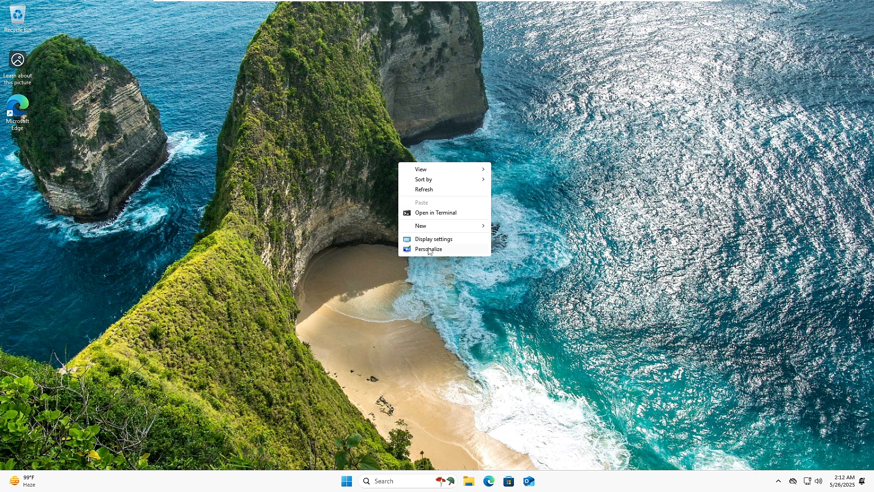
{"action": "mouse_move", "coordinate": [432, 176]}
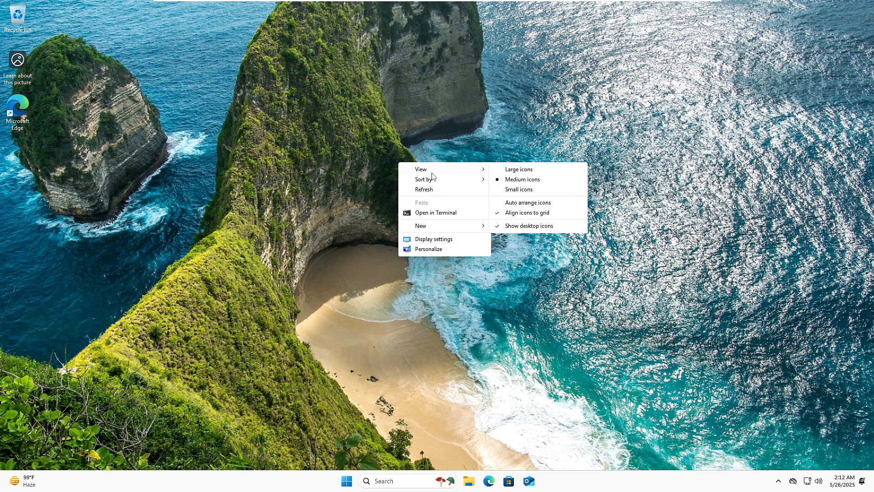
{"action": "left_click", "coordinate": [381, 176]}
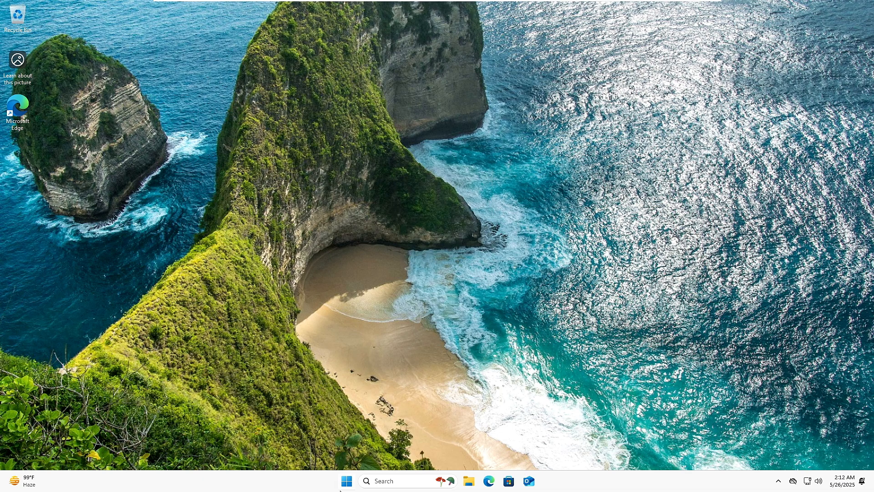
Step: Open Task Manager's CPU performance view and enlarge the window to examine the utilization and number of running processes
{"action": "right_click", "coordinate": [318, 484]}
{"action": "left_click", "coordinate": [348, 447]}
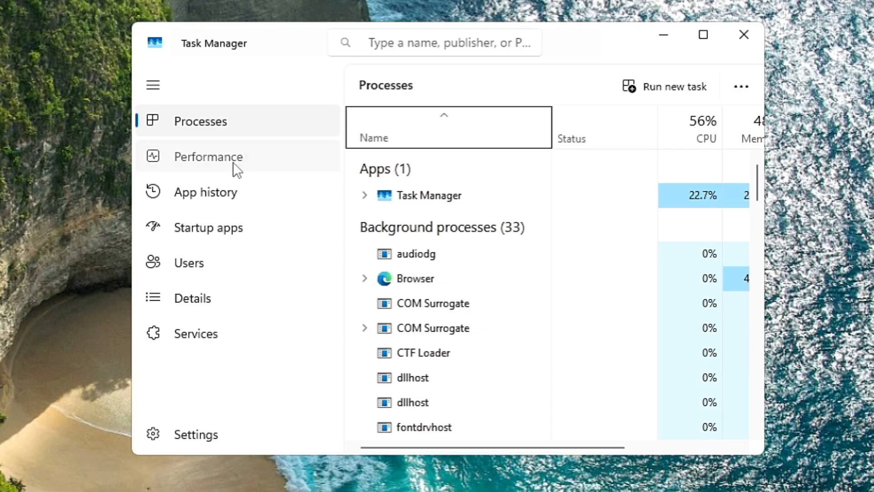
{"action": "left_click", "coordinate": [414, 186]}
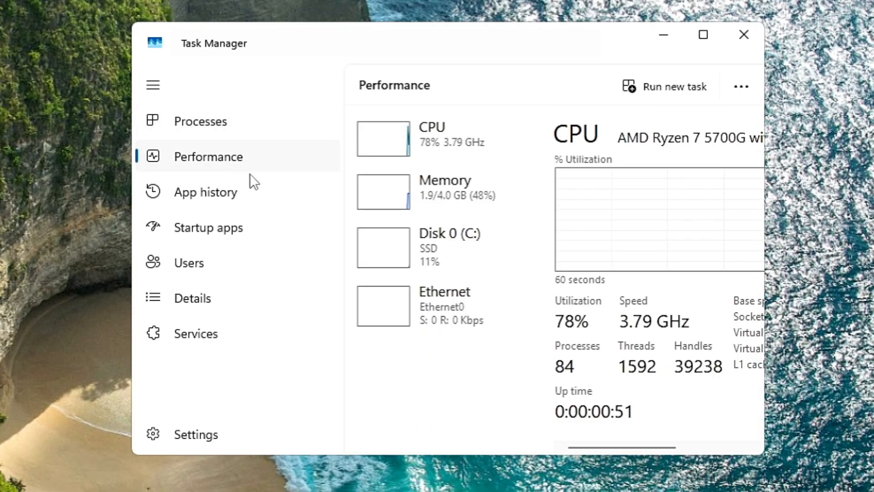
{"action": "left_click_drag", "start_coordinate": [712, 454], "coordinate": [708, 491]}
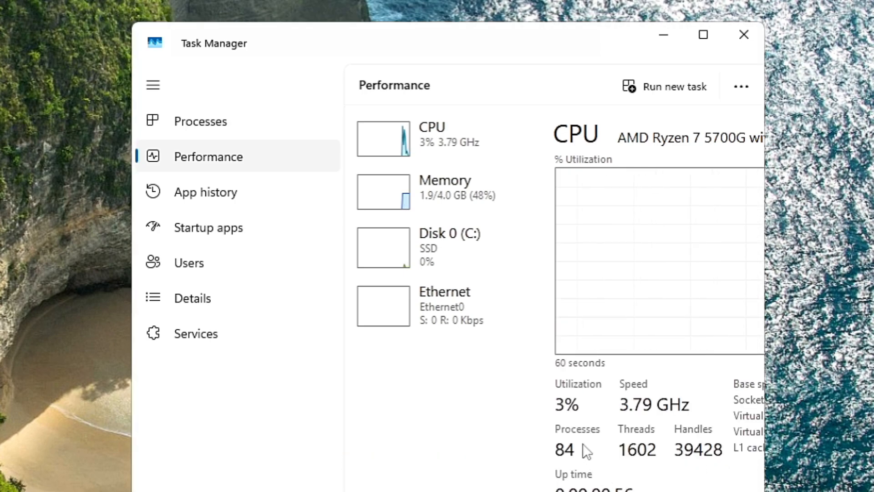
{"action": "left_click_drag", "start_coordinate": [765, 214], "coordinate": [873, 216]}
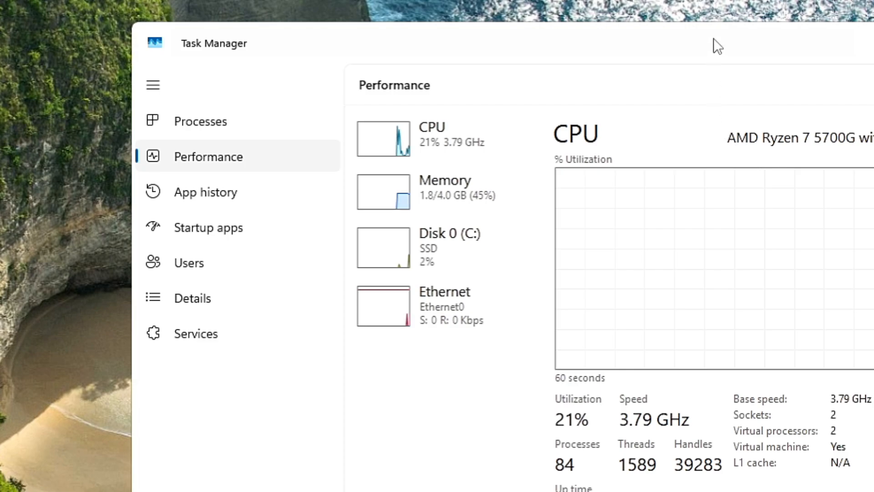